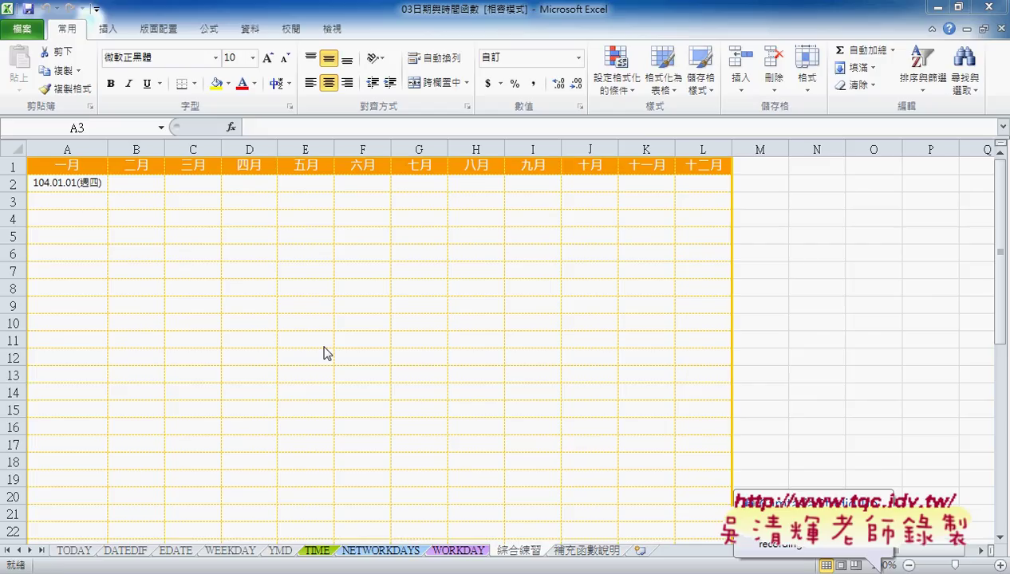
# - Check the date stored in cell A2, then scroll through the problem description box and back up
pyautogui.click(81, 183)
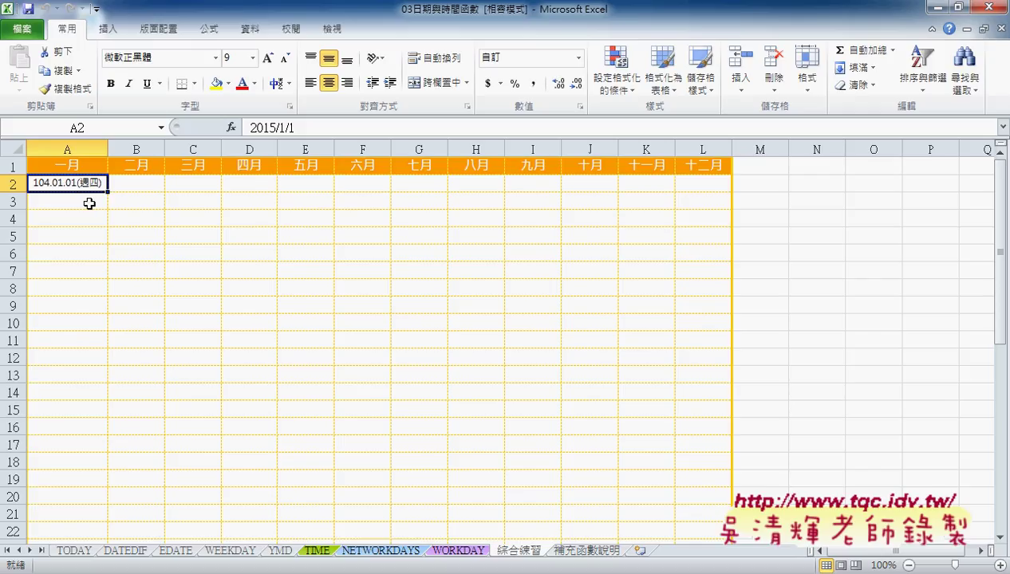
pyautogui.click(89, 203)
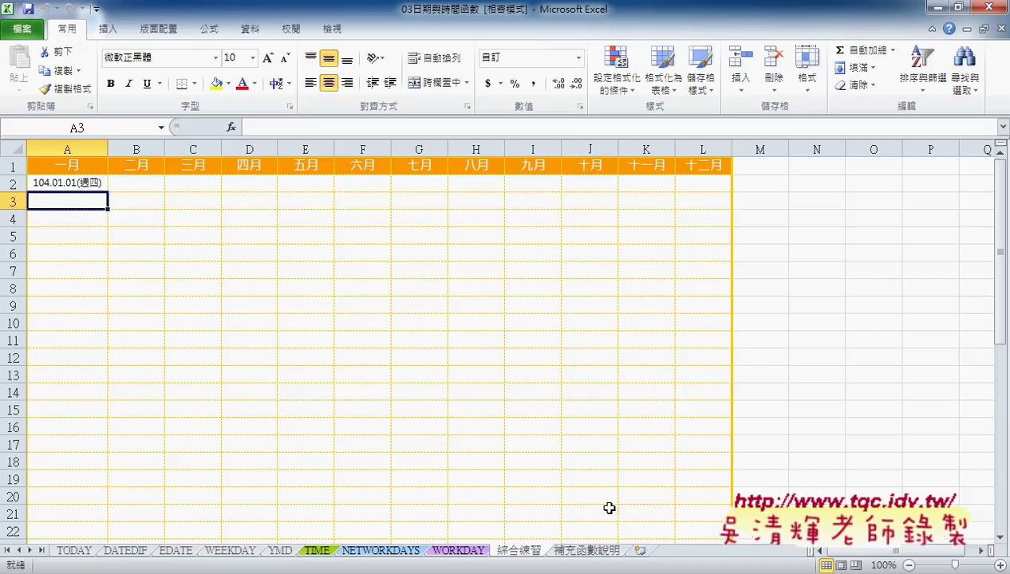
pyautogui.scroll(-1, 561, 496)
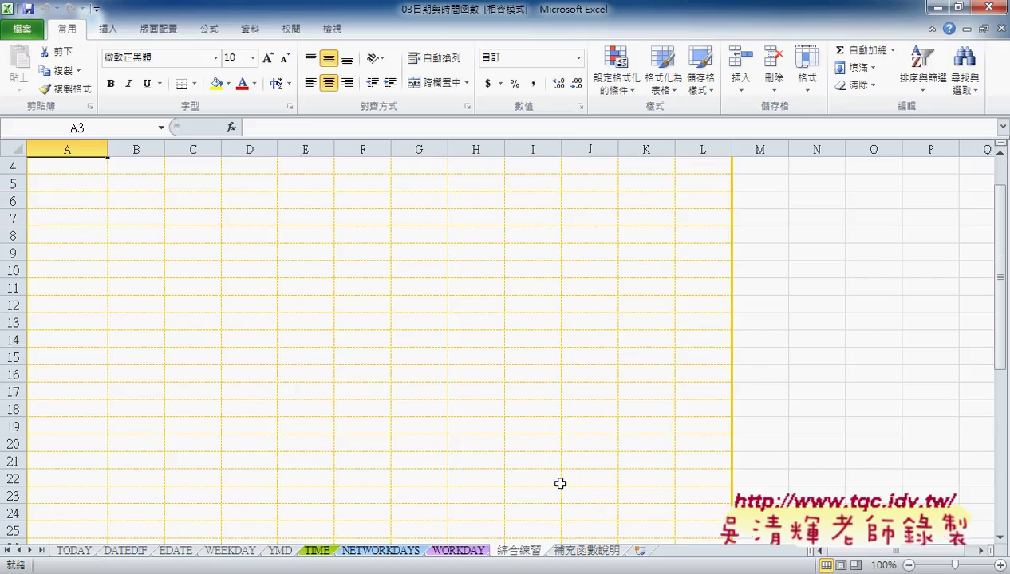
pyautogui.scroll(-4, 551, 483)
pyautogui.scroll(-4, 538, 472)
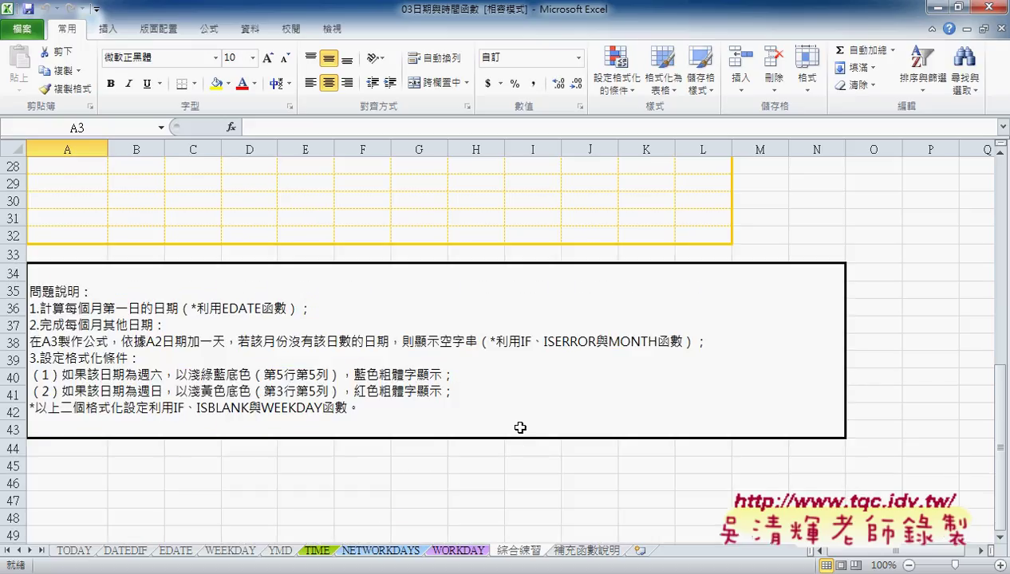
pyautogui.scroll(7, 519, 428)
pyautogui.scroll(2, 519, 428)
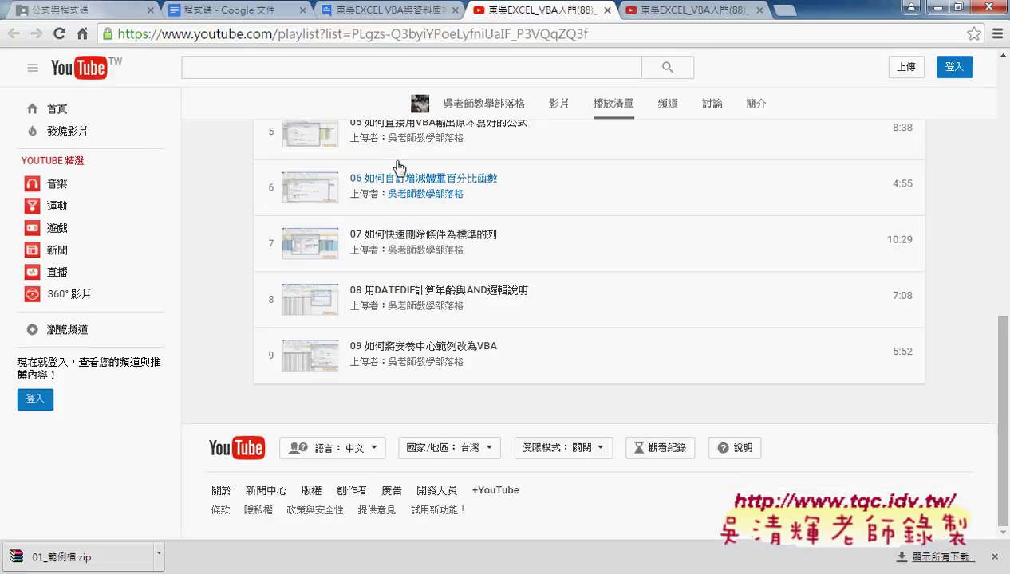
# - Select and review the Public Sub 年曆() macro code in the 程式碼 document, then return to Excel
pyautogui.click(231, 11)
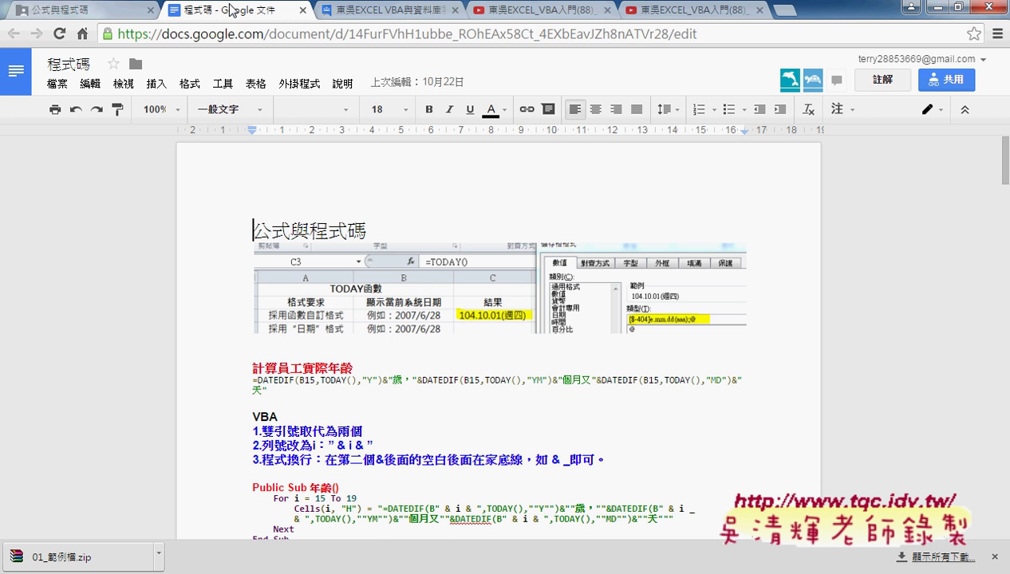
pyautogui.moveTo(1003, 159); pyautogui.dragTo(995, 455)
pyautogui.click(323, 311)
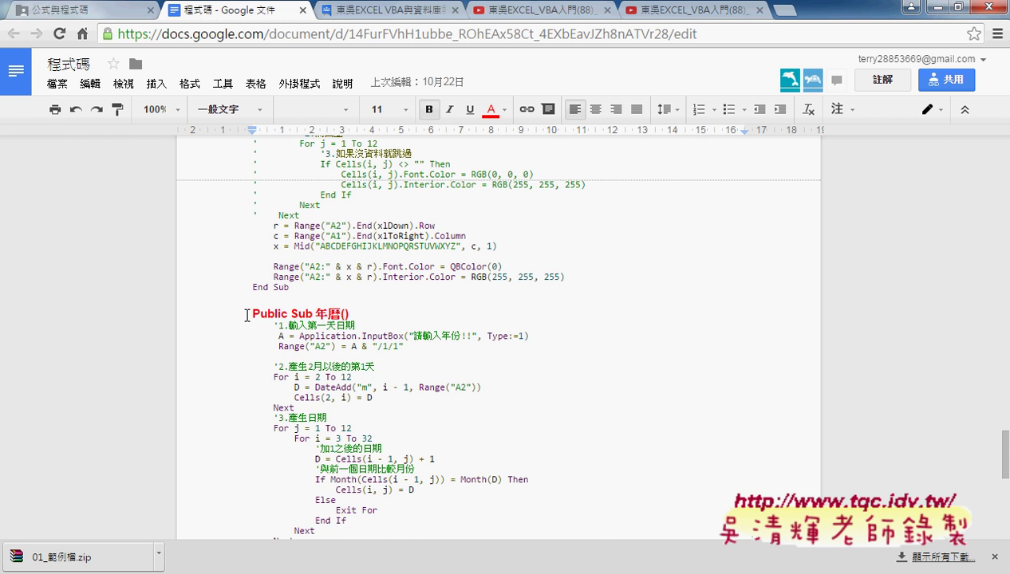
pyautogui.moveTo(247, 316); pyautogui.dragTo(379, 547)
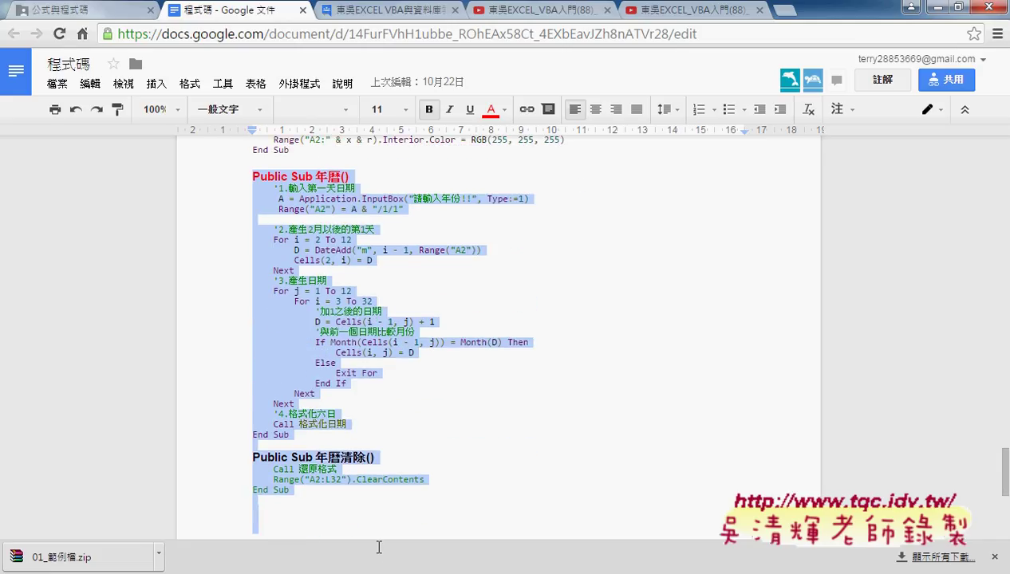
pyautogui.moveTo(379, 547); pyautogui.dragTo(379, 441)
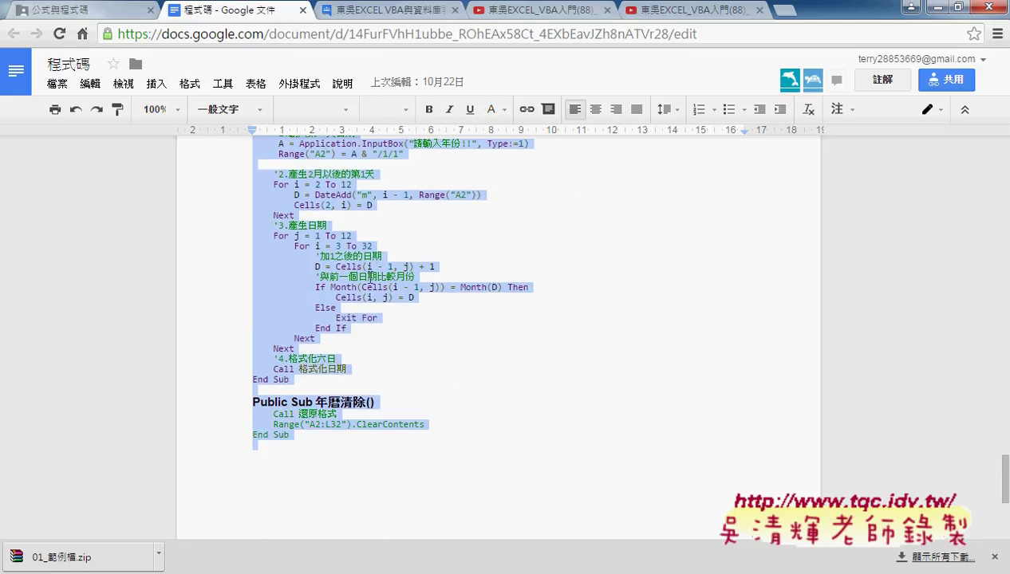
pyautogui.scroll(2, 369, 279)
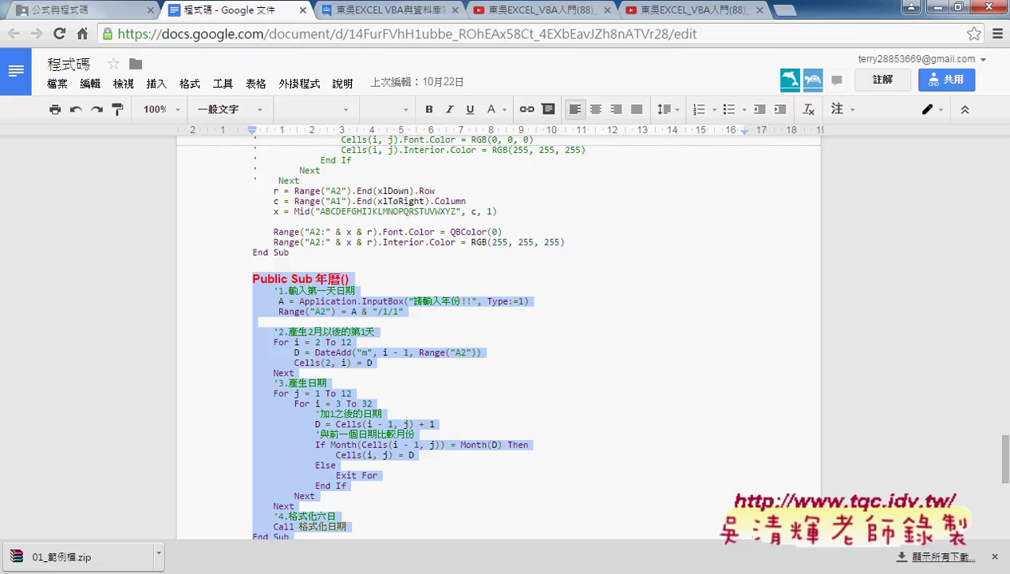
pyautogui.hotkey('alt', 'Tab')
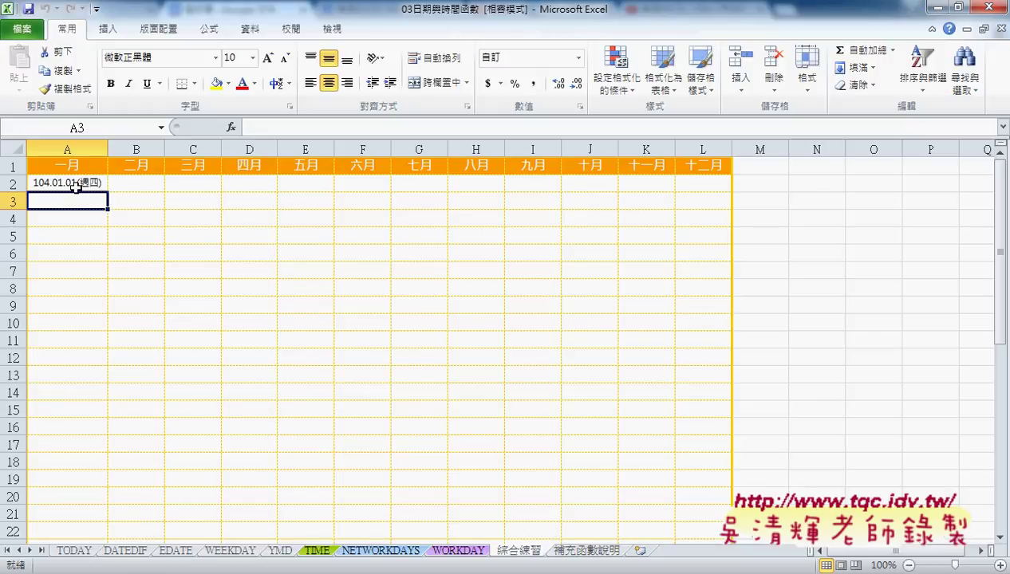
pyautogui.click(76, 186)
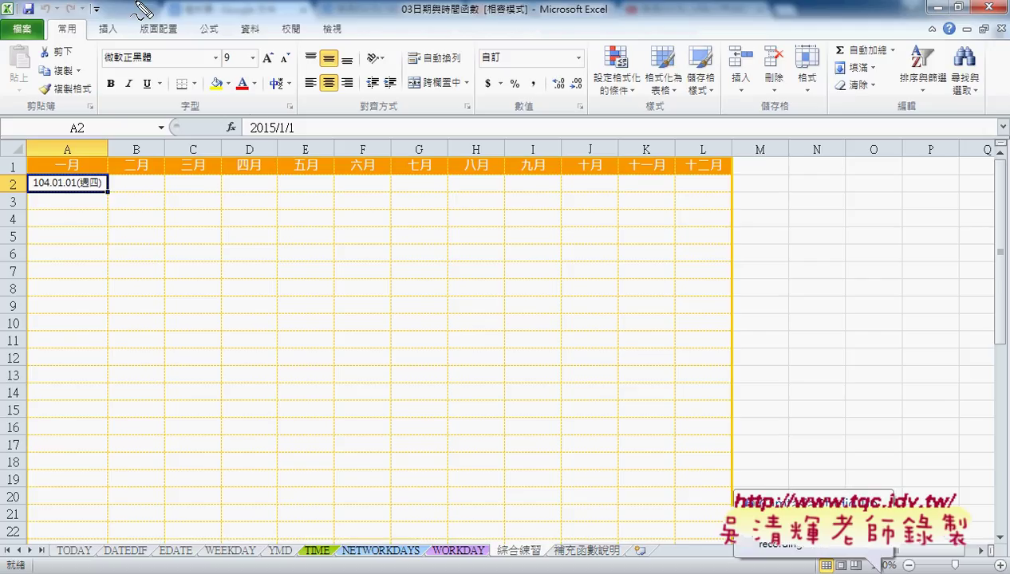
pyautogui.moveTo(289, 118); pyautogui.dragTo(310, 134)
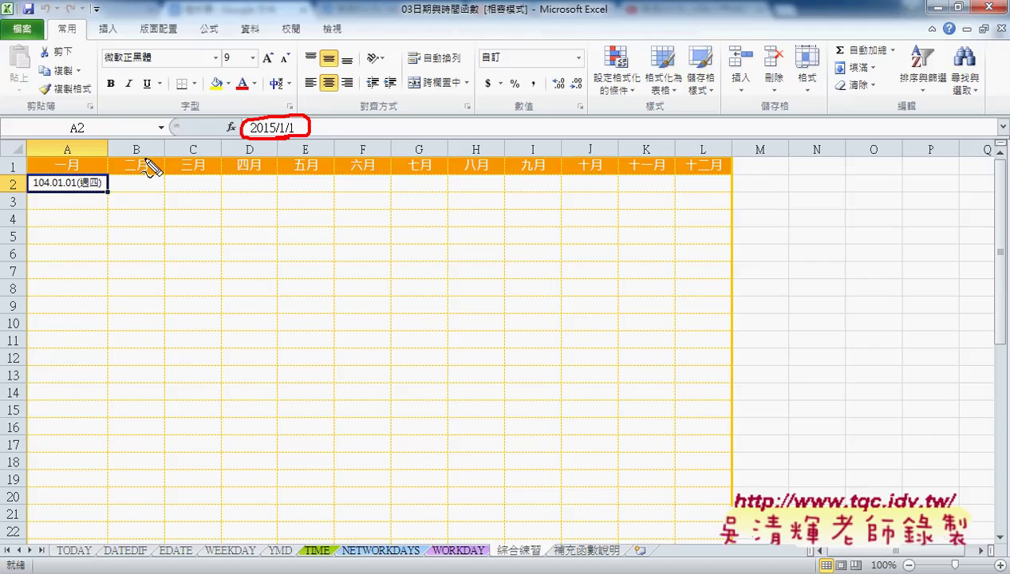
pyautogui.moveTo(104, 189)
pyautogui.mouseDown()
pyautogui.moveTo(38, 194)
pyautogui.moveTo(42, 239)
pyautogui.moveTo(57, 222)
pyautogui.moveTo(82, 226)
pyautogui.mouseUp()
pyautogui.moveTo(79, 209); pyautogui.dragTo(80, 239)
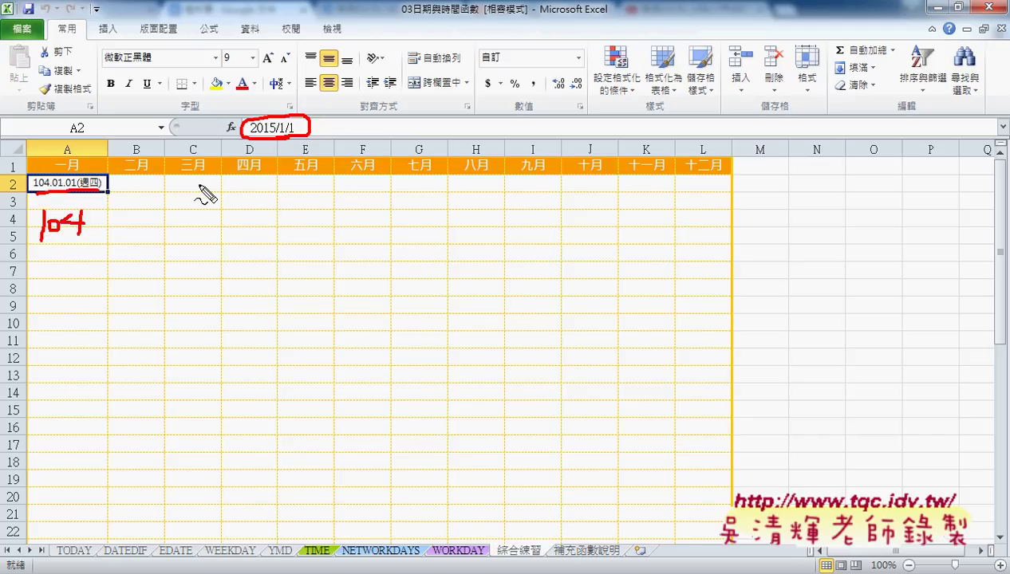
pyautogui.moveTo(52, 193); pyautogui.dragTo(105, 192)
pyautogui.press('Escape')
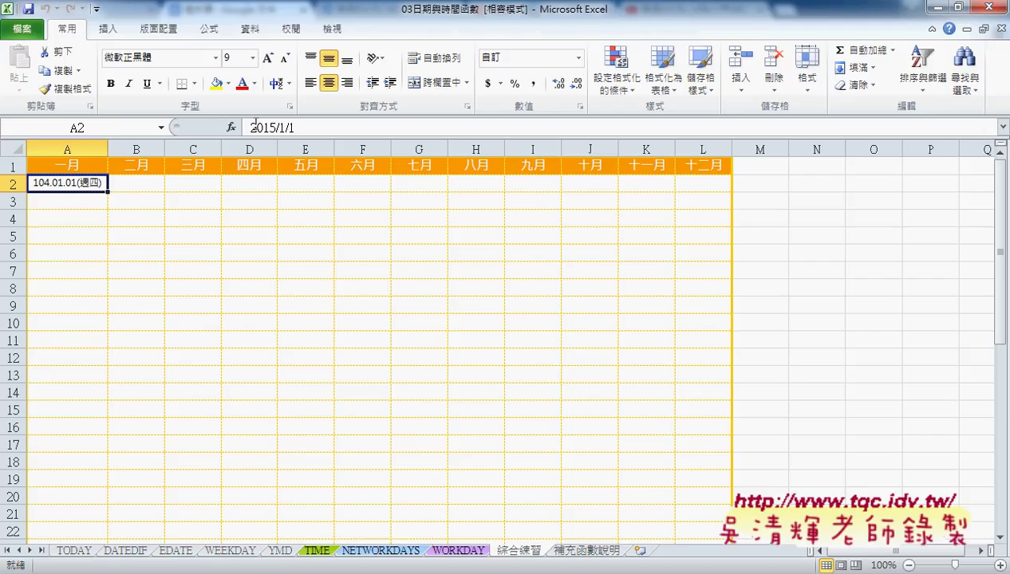
# - On the TODAY sheet, widen column C and select cell C3
pyautogui.click(74, 551)
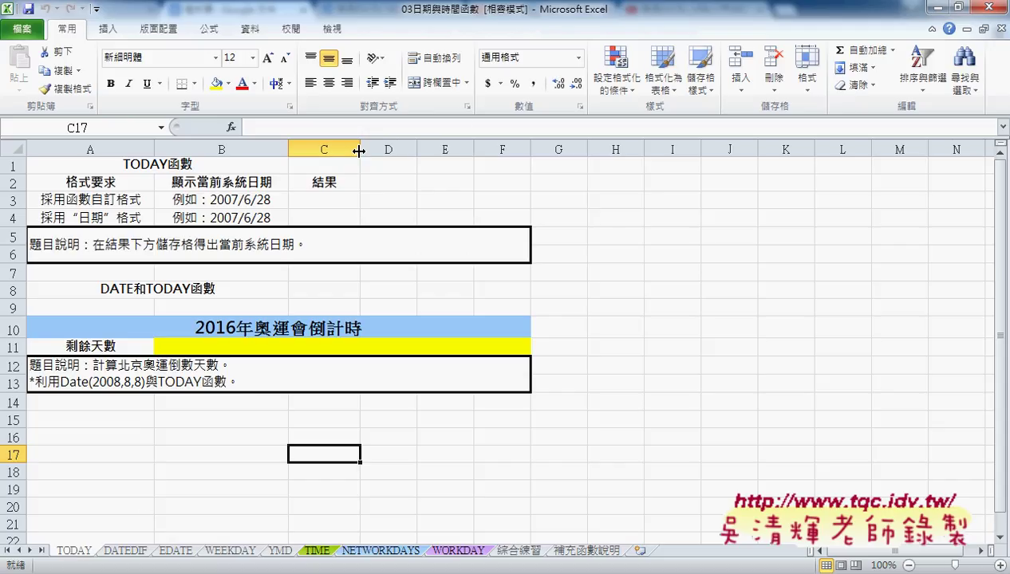
pyautogui.moveTo(361, 149); pyautogui.dragTo(433, 149)
pyautogui.click(356, 200)
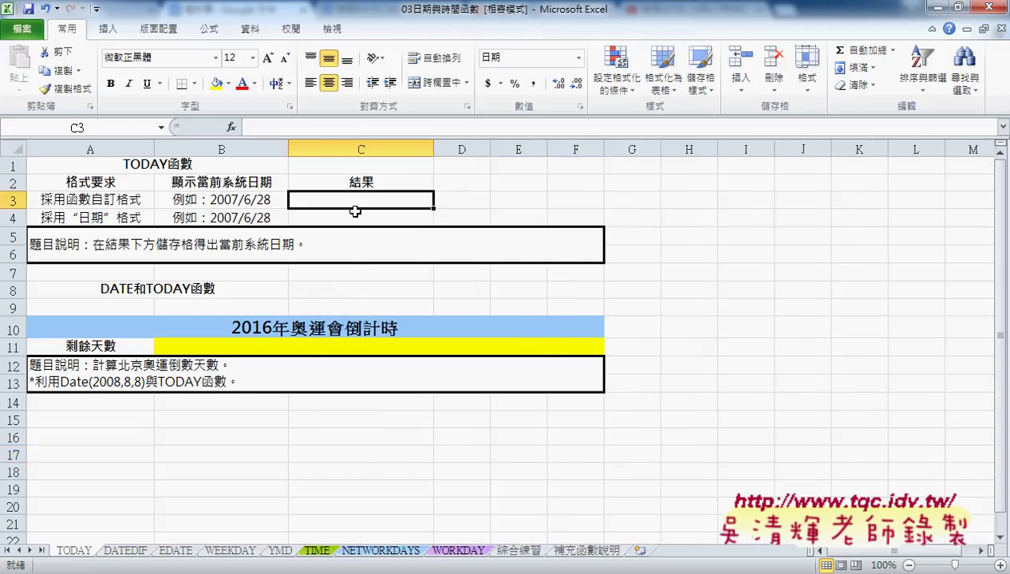
# - Insert =TODAY() into C3 from the 日期及時間 function category, showing 2015/12/27
pyautogui.click(230, 127)
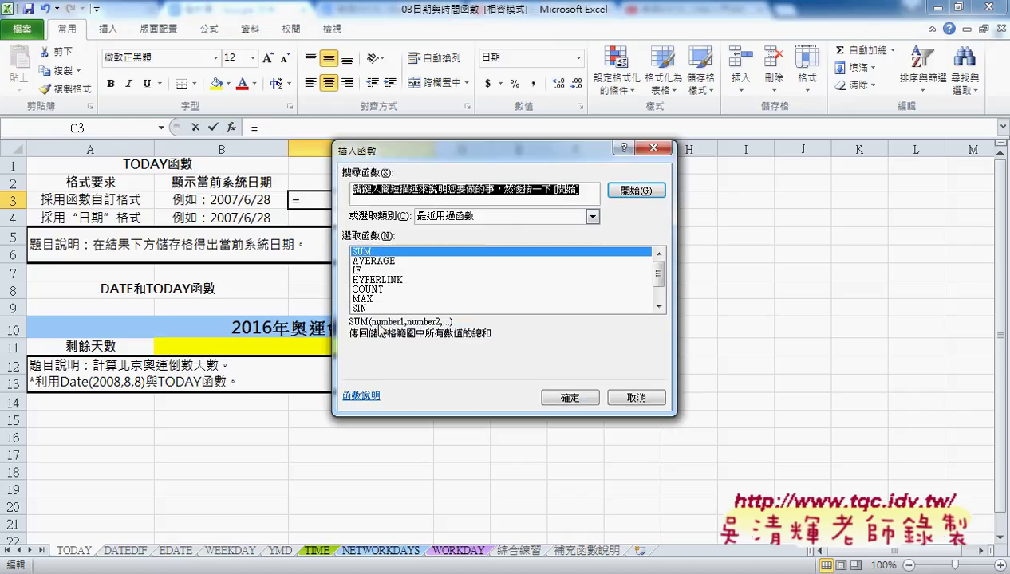
pyautogui.click(494, 222)
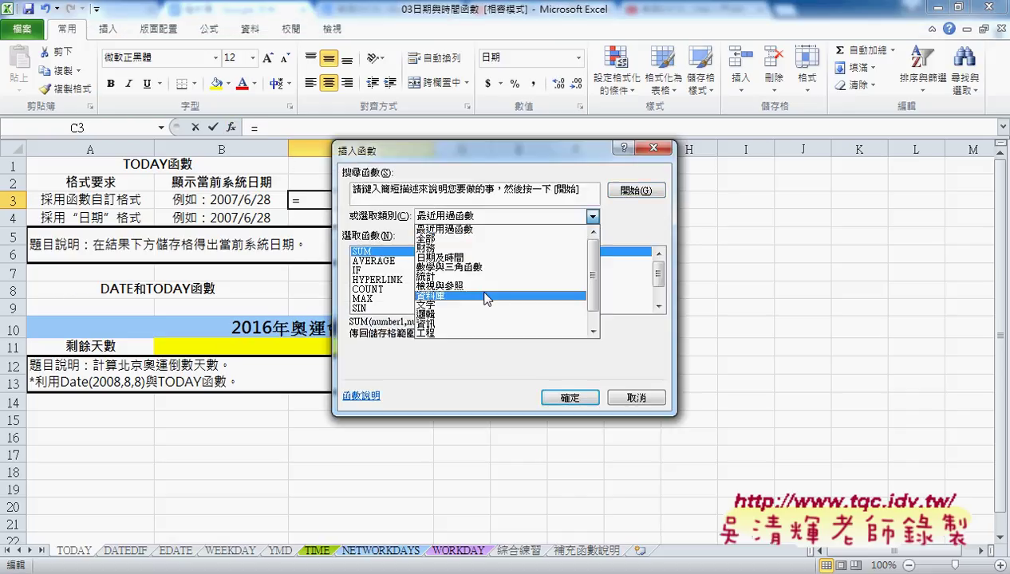
pyautogui.click(478, 257)
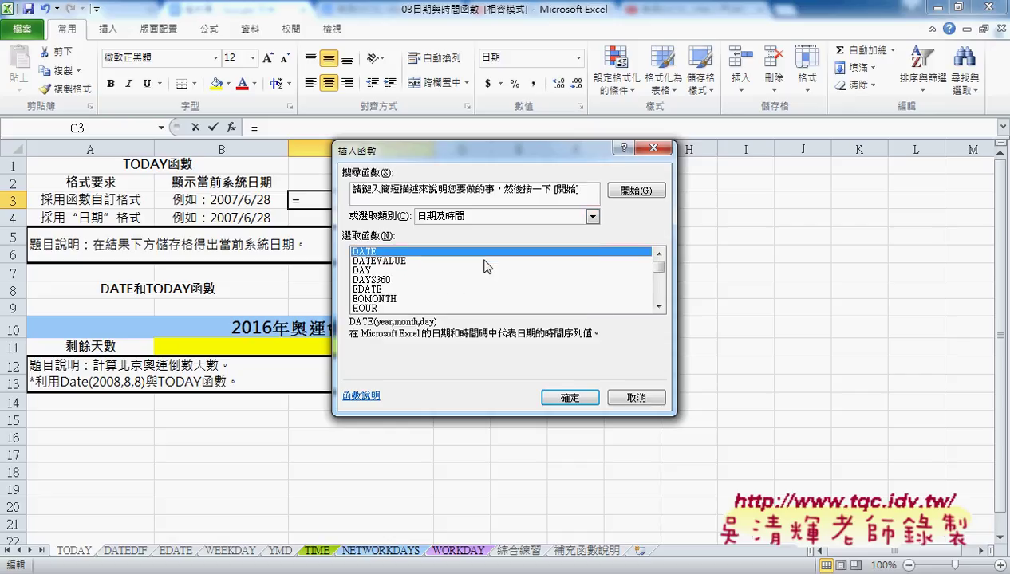
pyautogui.moveTo(655, 273); pyautogui.dragTo(659, 286)
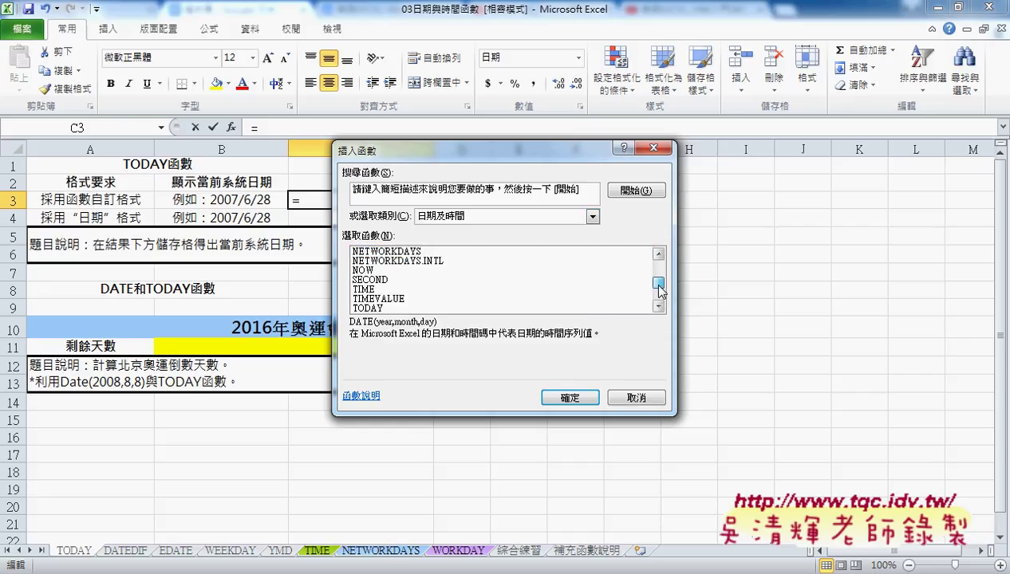
pyautogui.click(403, 308)
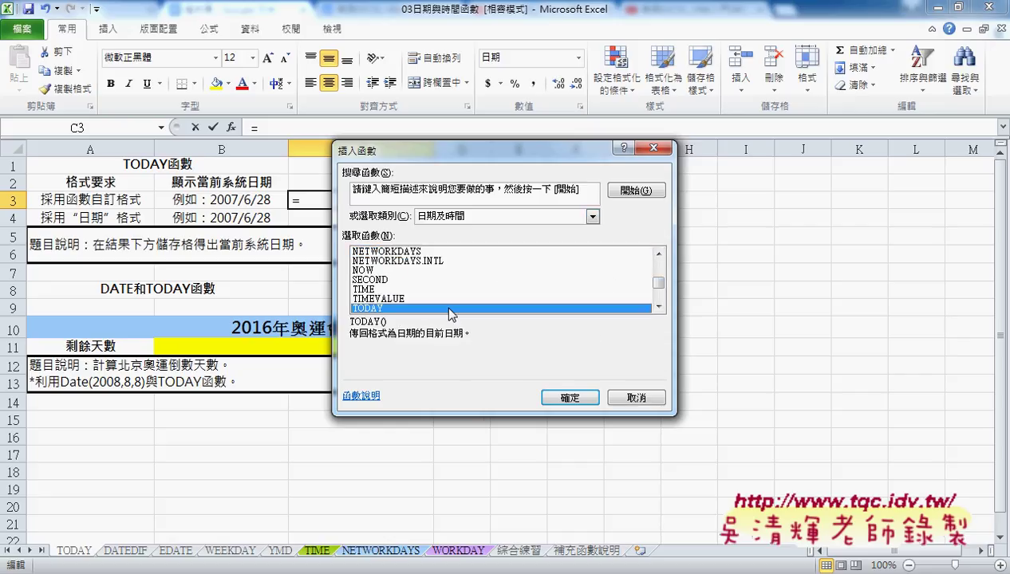
pyautogui.click(562, 395)
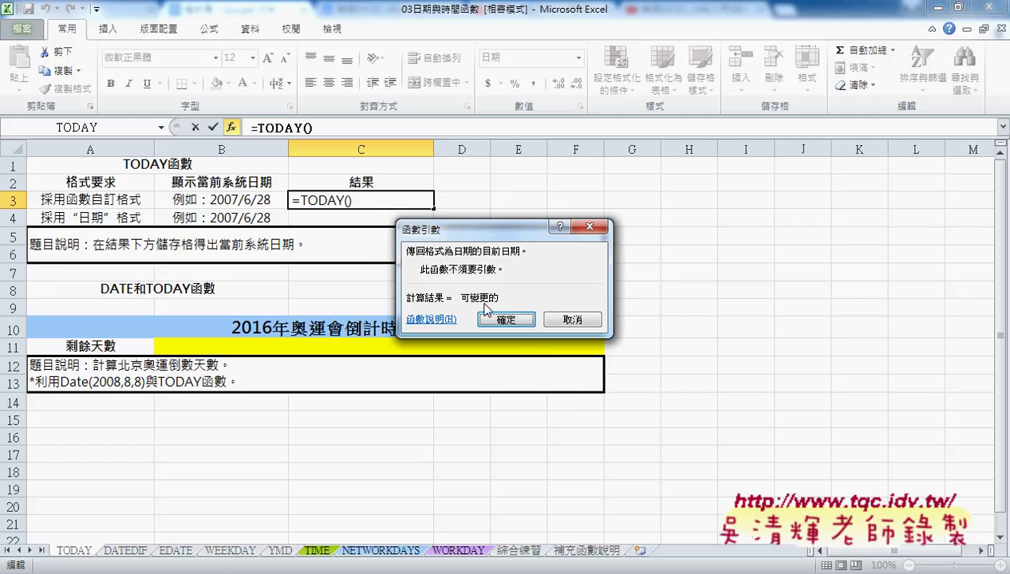
pyautogui.click(505, 319)
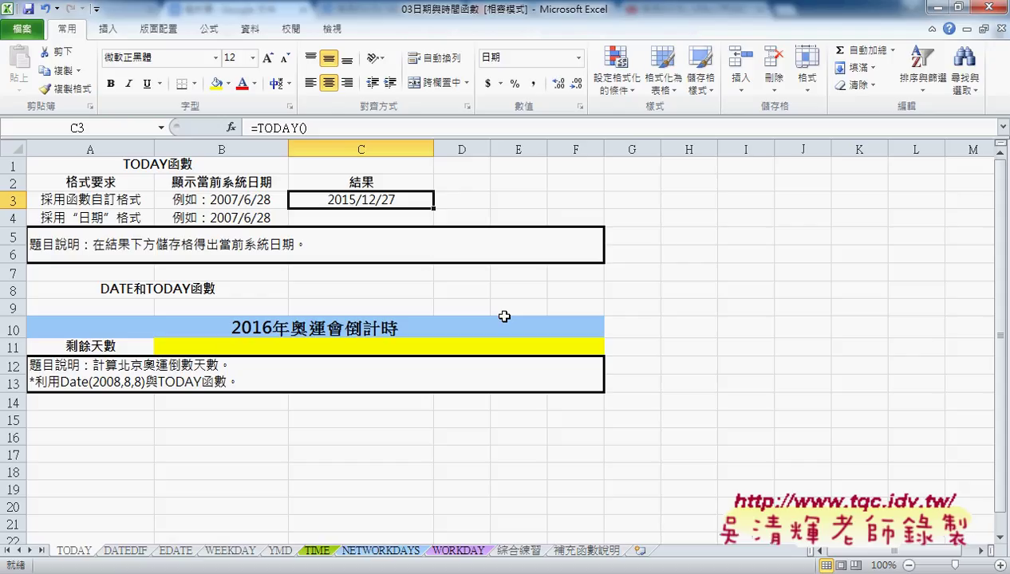
# - Inspect C3's current 日期 category and *2001/3/14 style in Format Cells
pyautogui.rightClick(401, 202)
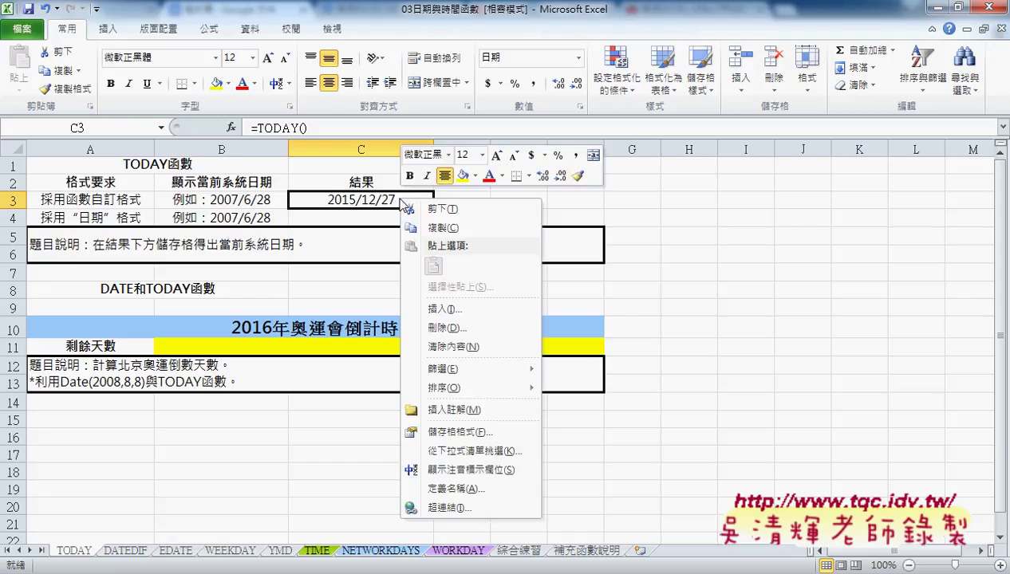
pyautogui.click(452, 432)
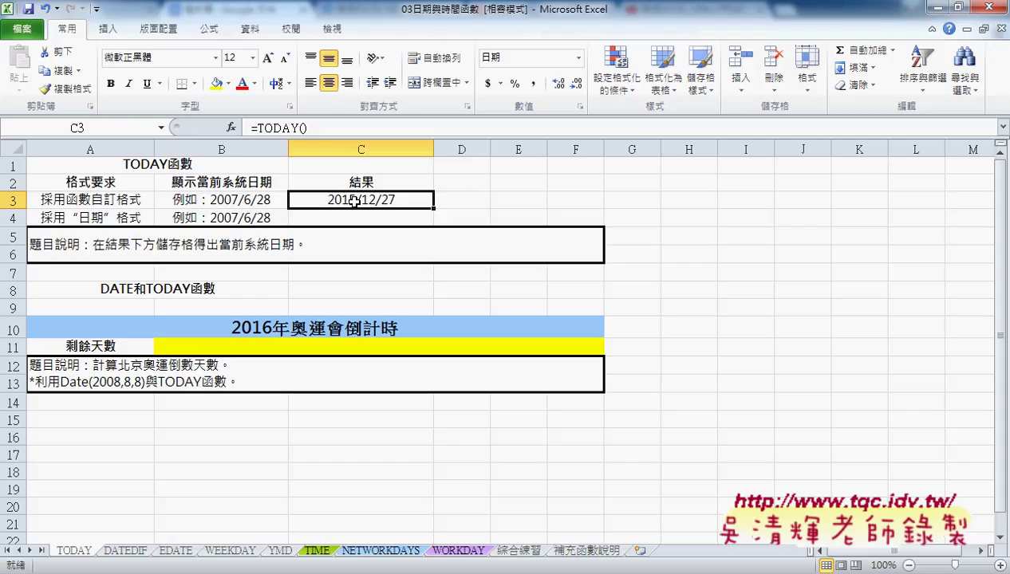
pyautogui.hotkey('ctrl', '1')
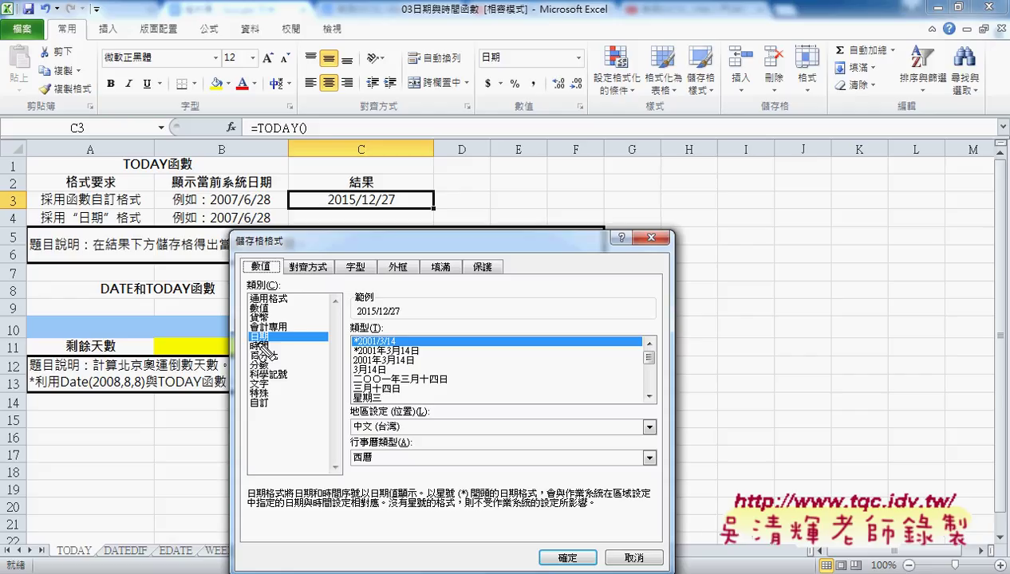
pyautogui.moveTo(264, 357); pyautogui.dragTo(280, 343)
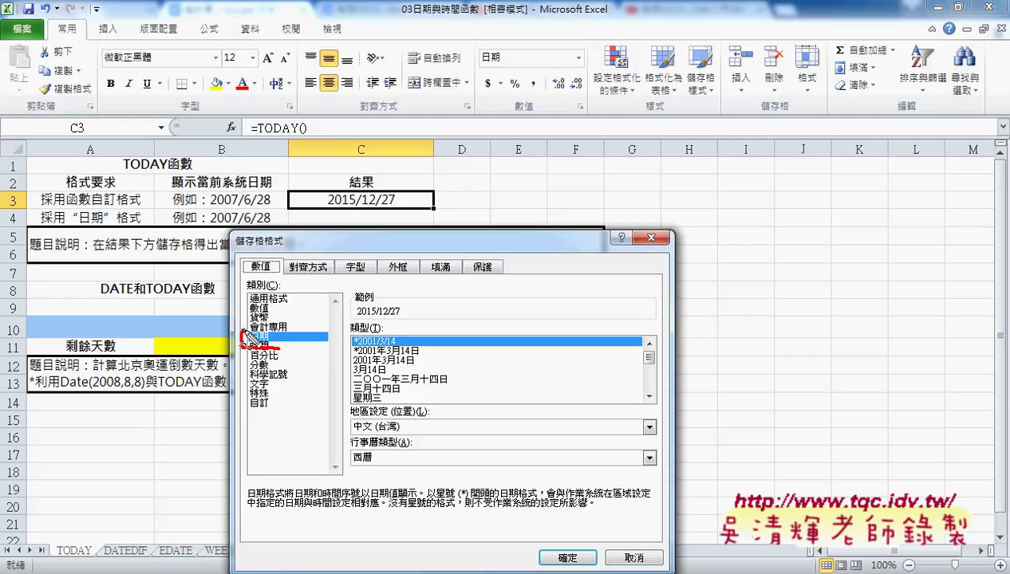
pyautogui.moveTo(353, 345); pyautogui.dragTo(369, 220)
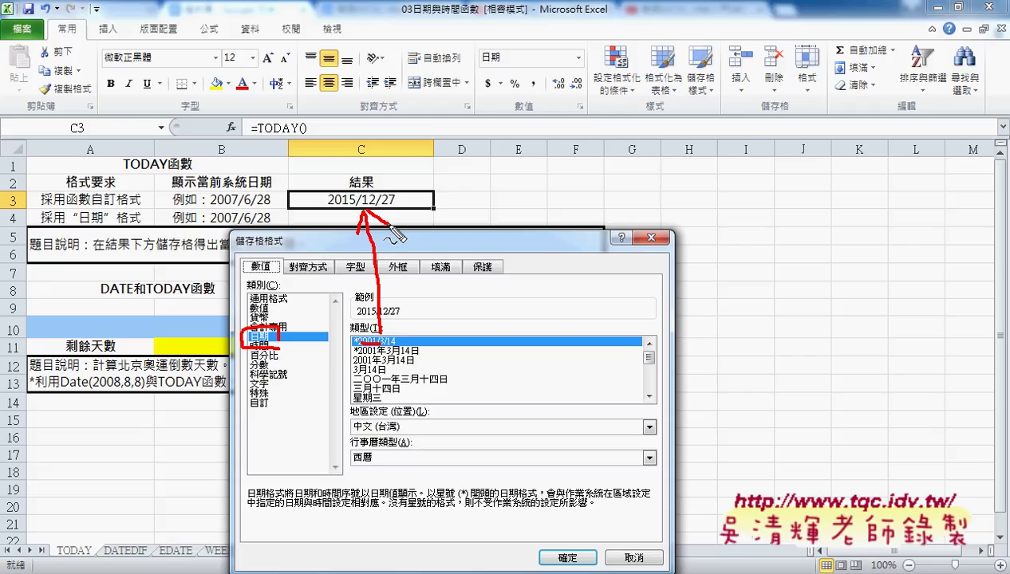
pyautogui.press('Escape')
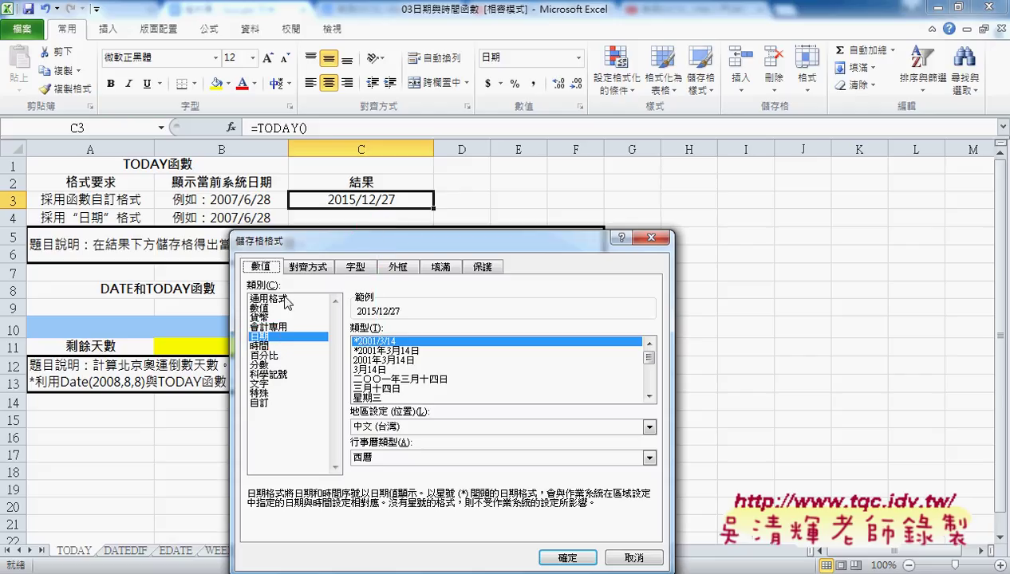
# - Switch C3 to the General format so it shows the serial number 42365
pyautogui.click(284, 298)
pyautogui.moveTo(415, 232); pyautogui.dragTo(634, 205)
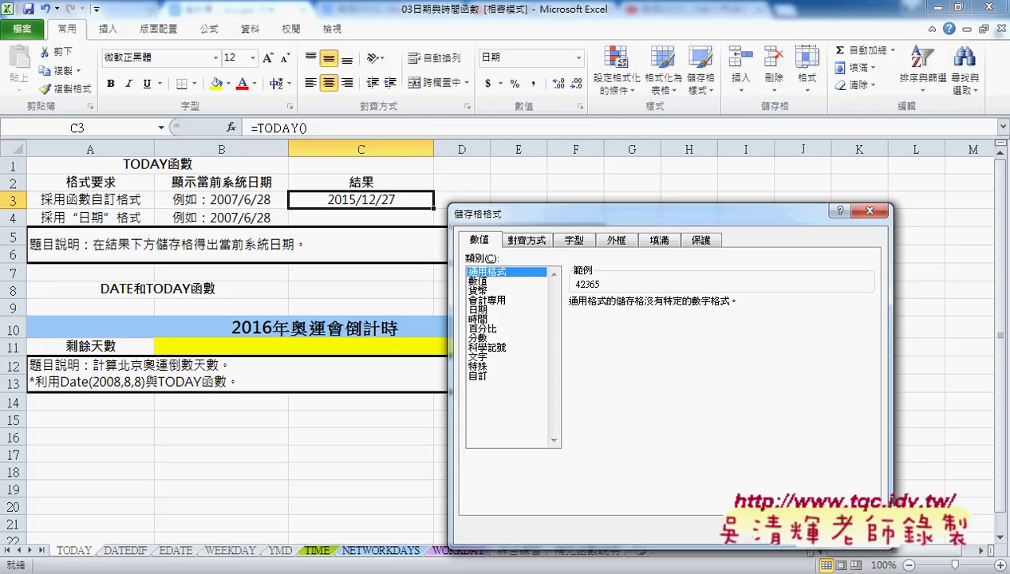
pyautogui.press('Return')
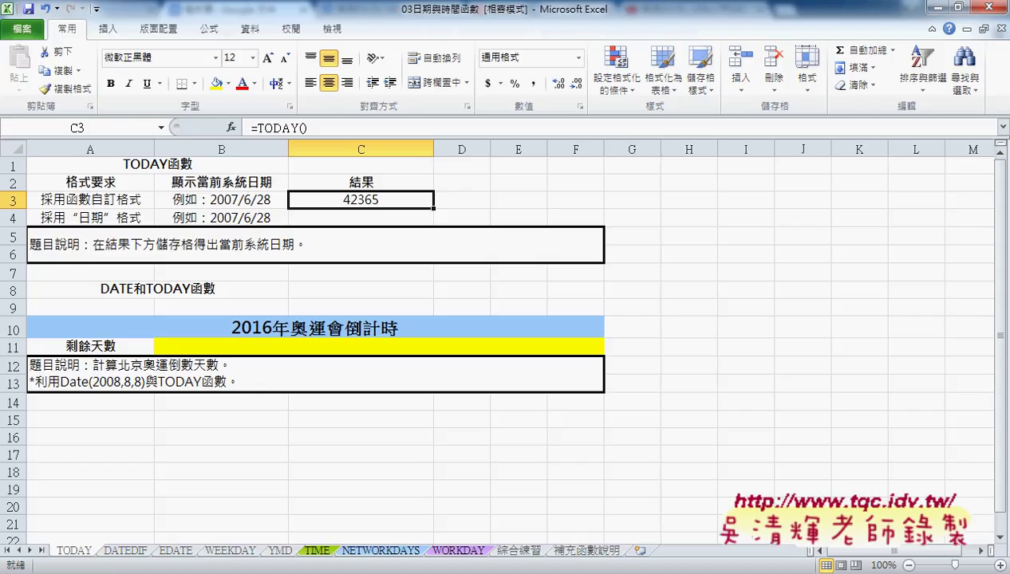
# - Return C3 to the Date format so it displays 2015/12/27 again
pyautogui.rightClick(397, 196)
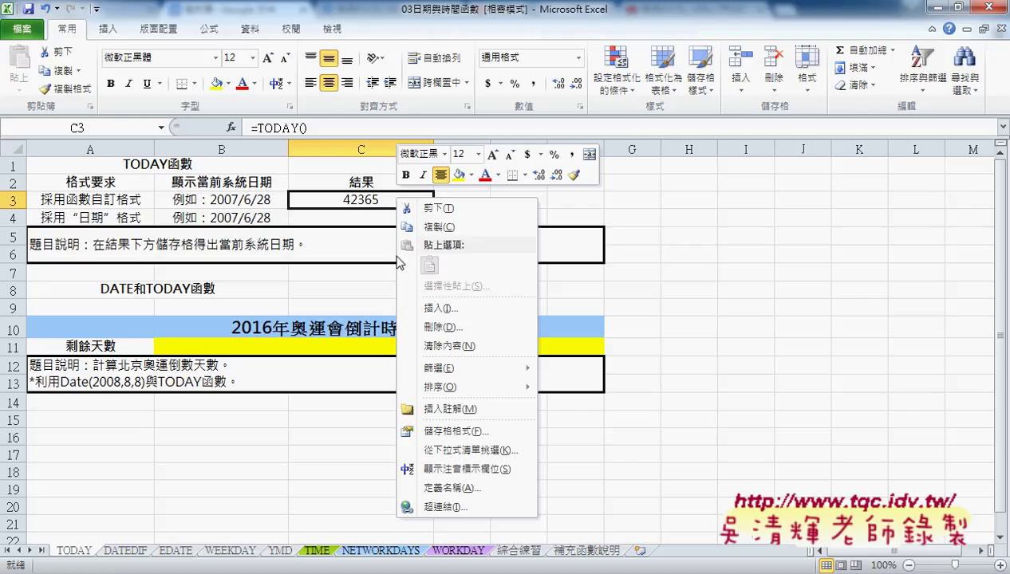
pyautogui.click(447, 431)
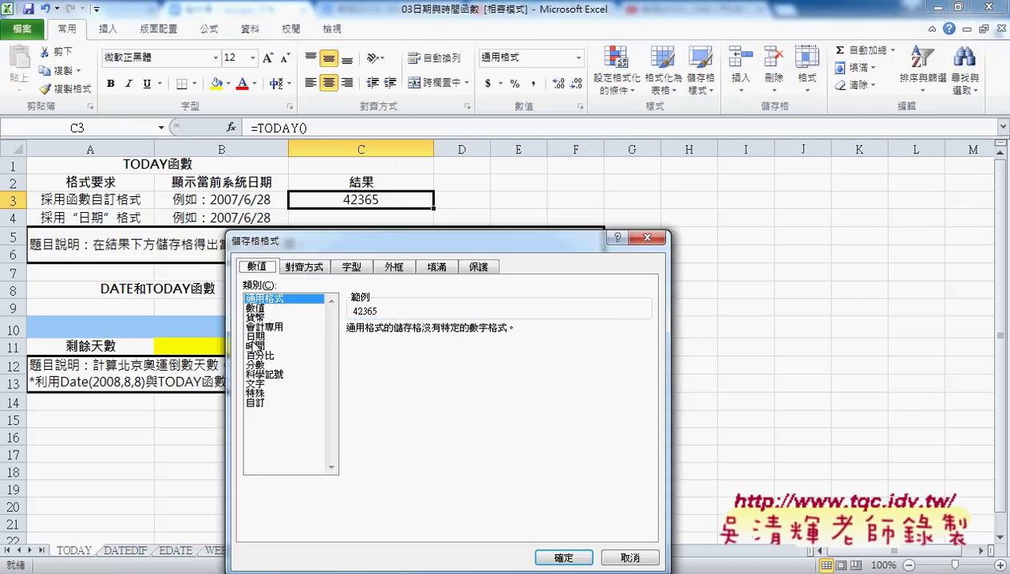
pyautogui.click(255, 336)
pyautogui.moveTo(353, 243); pyautogui.dragTo(458, 244)
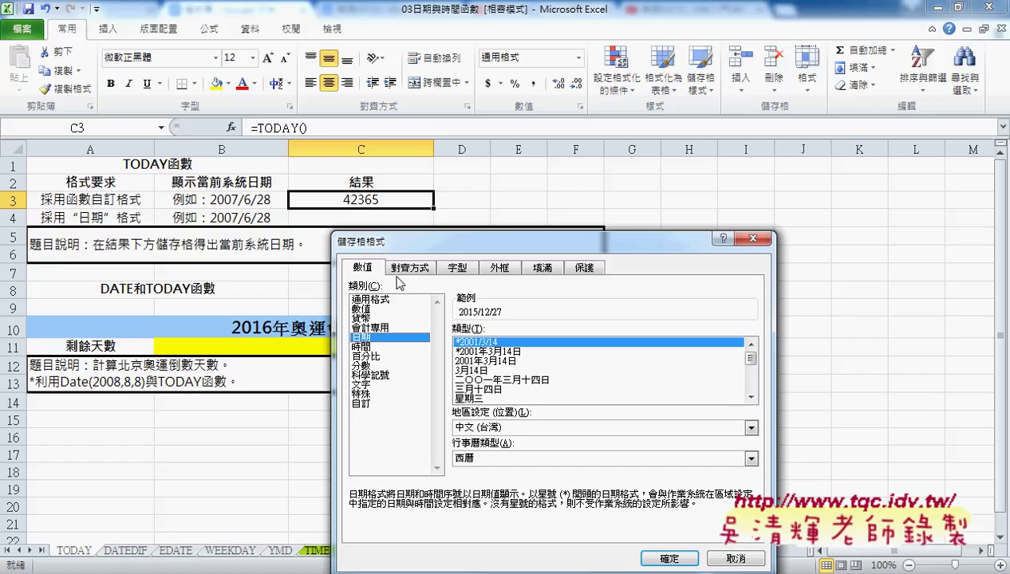
pyautogui.click(659, 556)
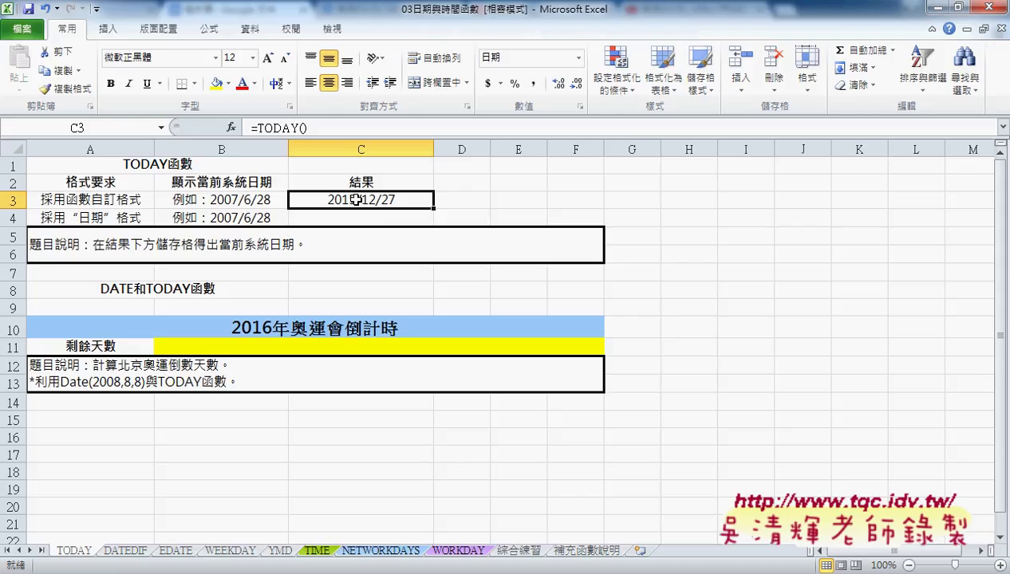
# - Glance at the 綜合練習 example sheet, return to TODAY, and bring up C3's context menu
pyautogui.click(518, 551)
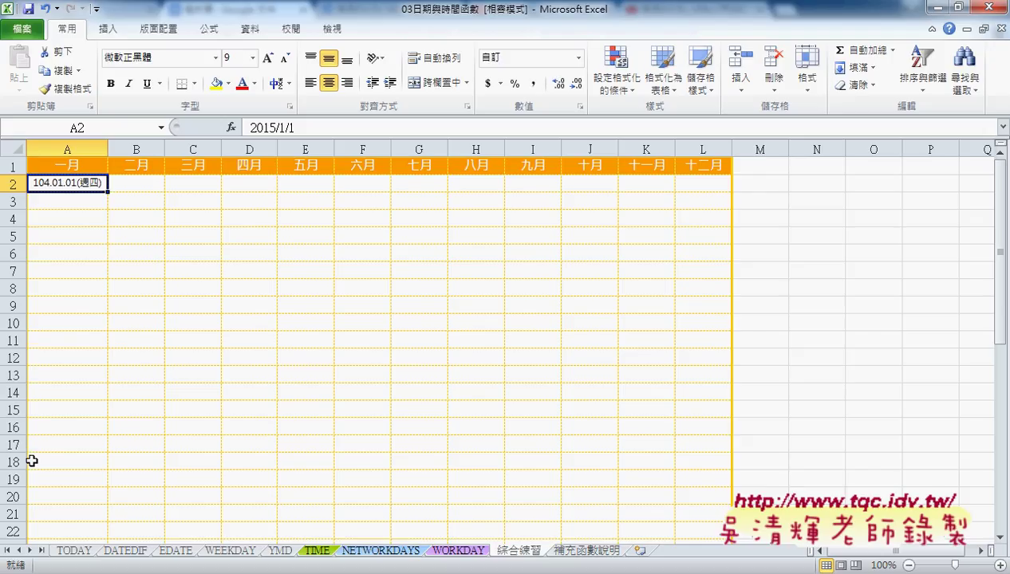
pyautogui.click(72, 551)
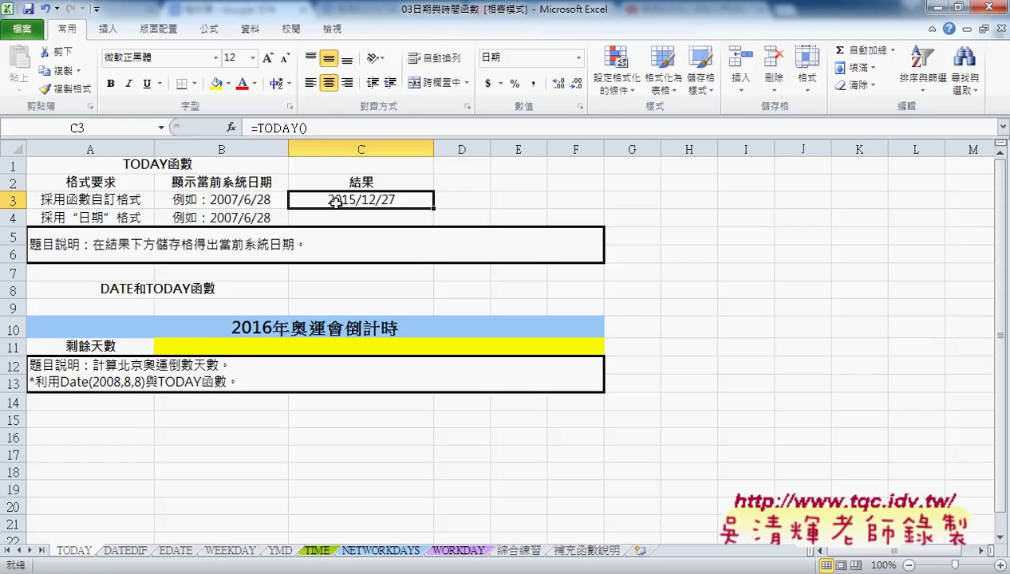
pyautogui.rightClick(336, 201)
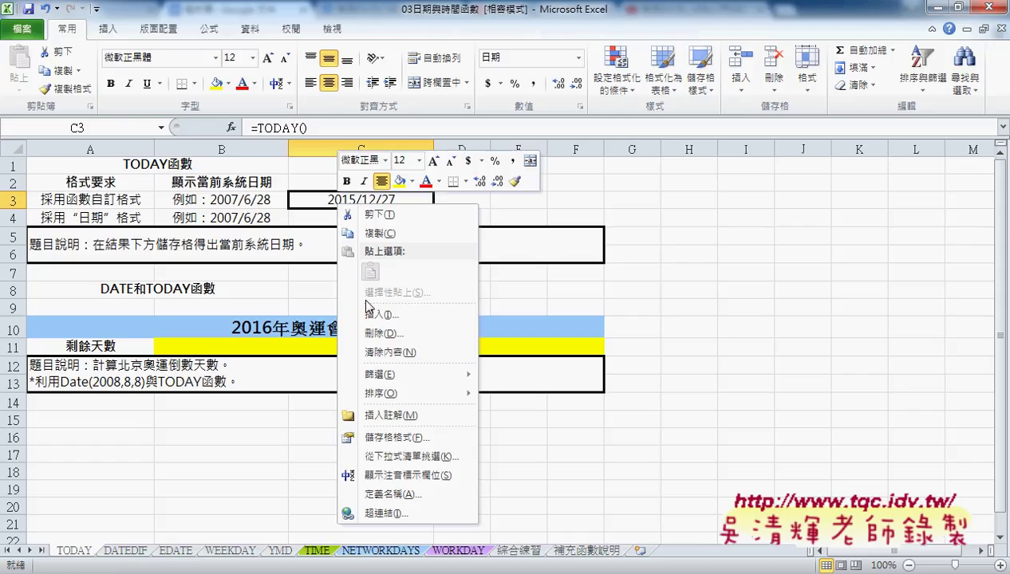
# - Format C3 with the 中華民國曆 calendar and 90/3/14 type, showing 104/12/27
pyautogui.click(403, 438)
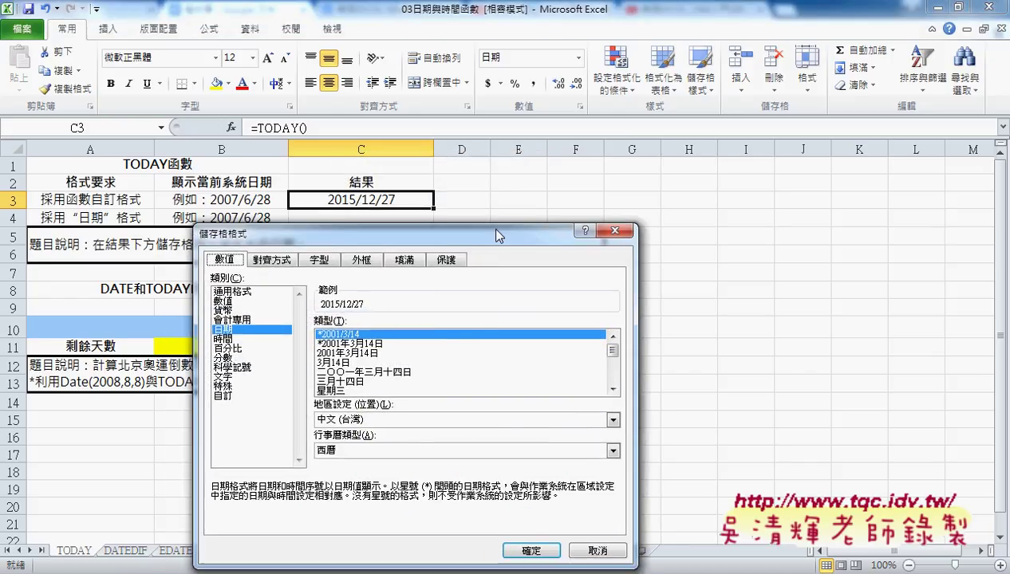
pyautogui.moveTo(464, 243); pyautogui.dragTo(679, 146)
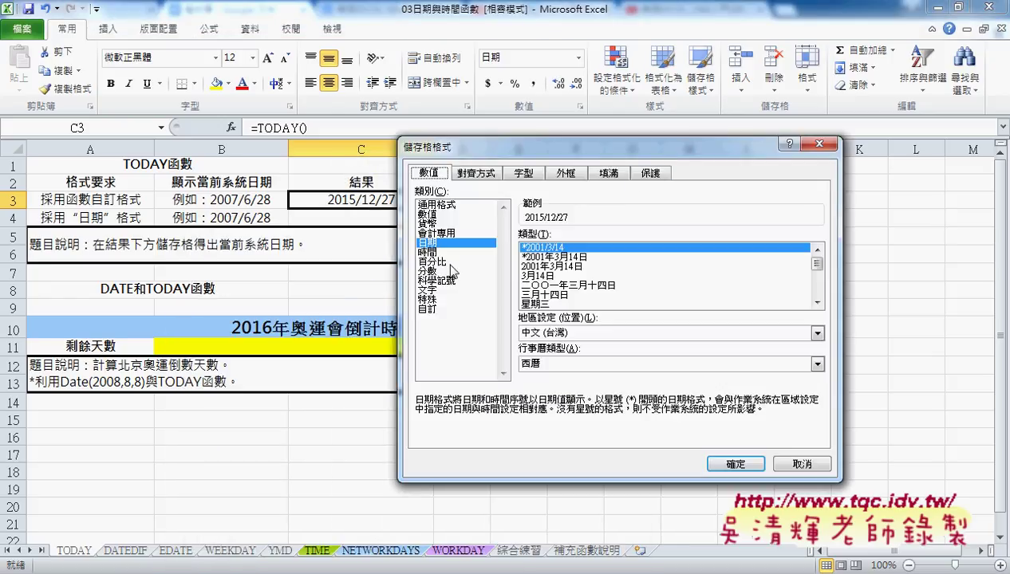
pyautogui.click(568, 363)
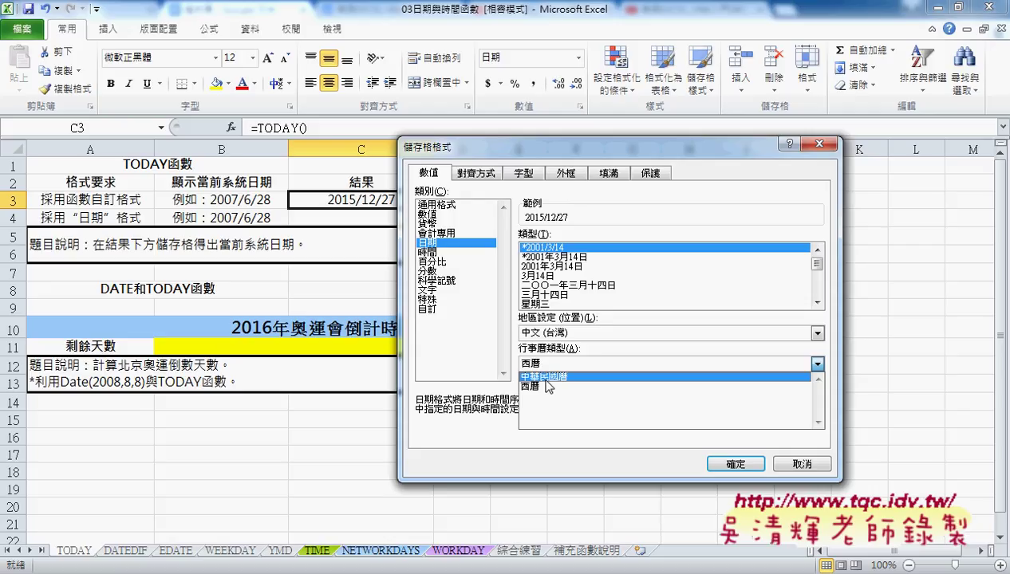
pyautogui.click(549, 378)
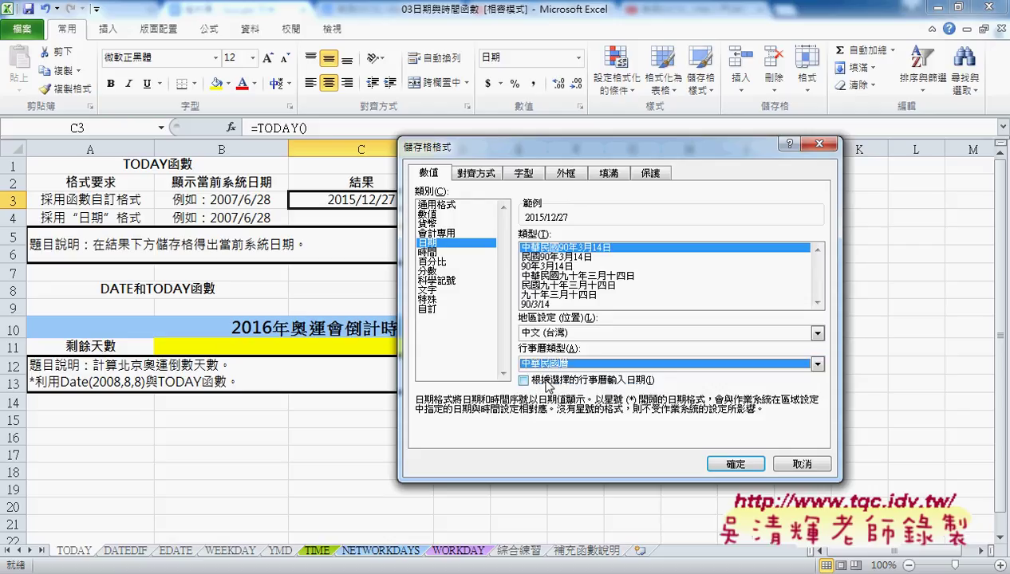
pyautogui.click(545, 364)
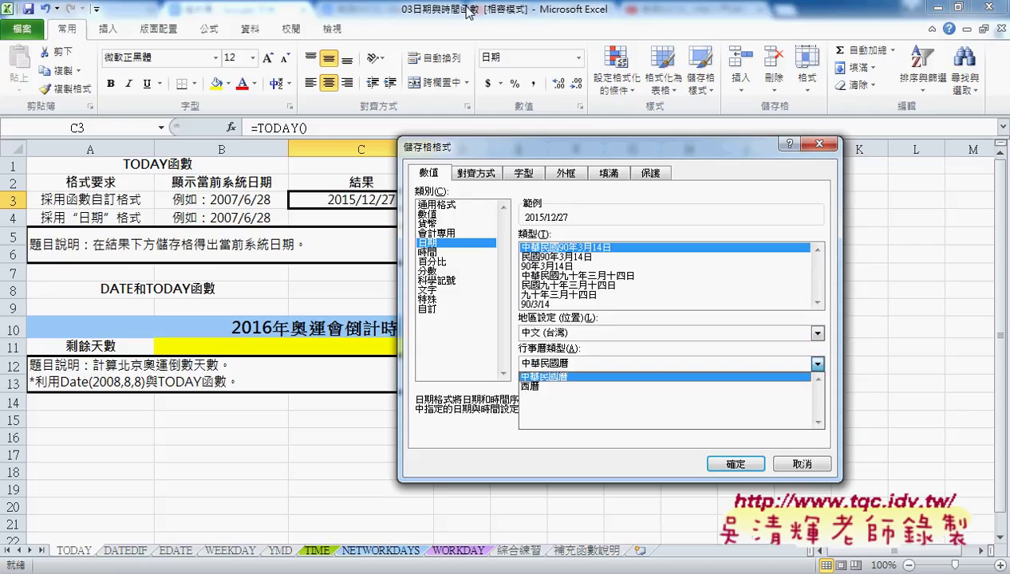
pyautogui.click(562, 376)
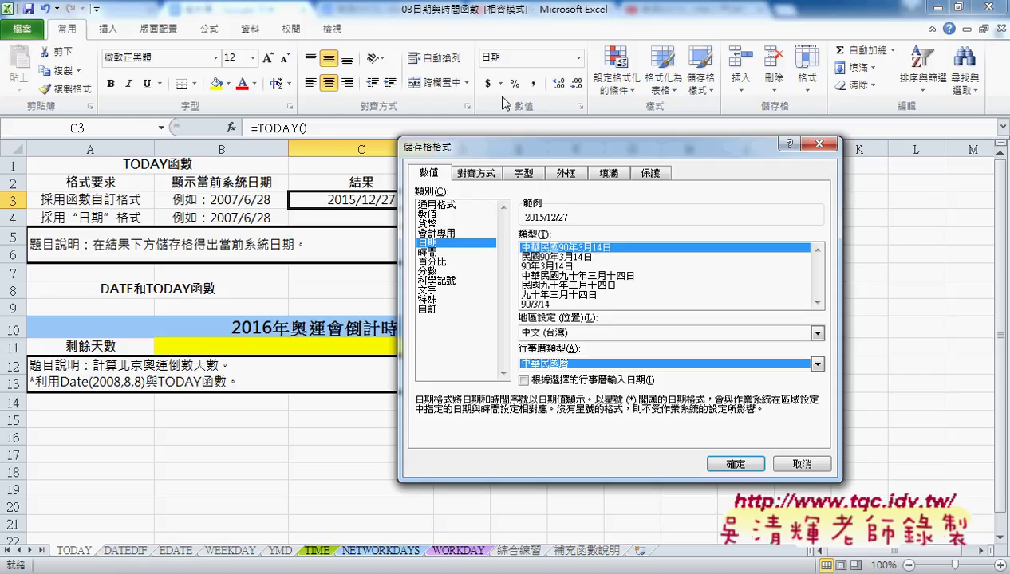
pyautogui.click(538, 267)
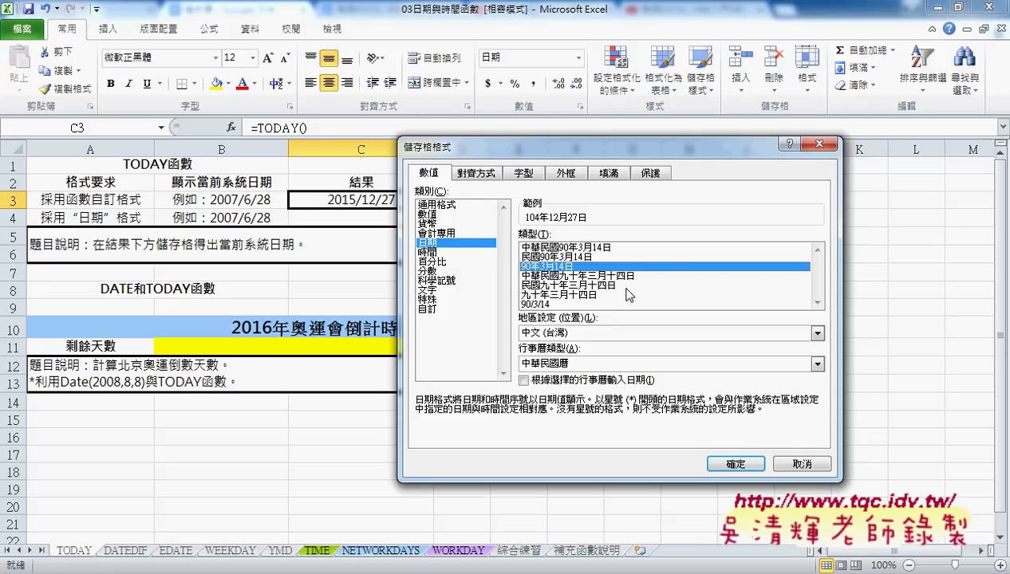
pyautogui.click(528, 305)
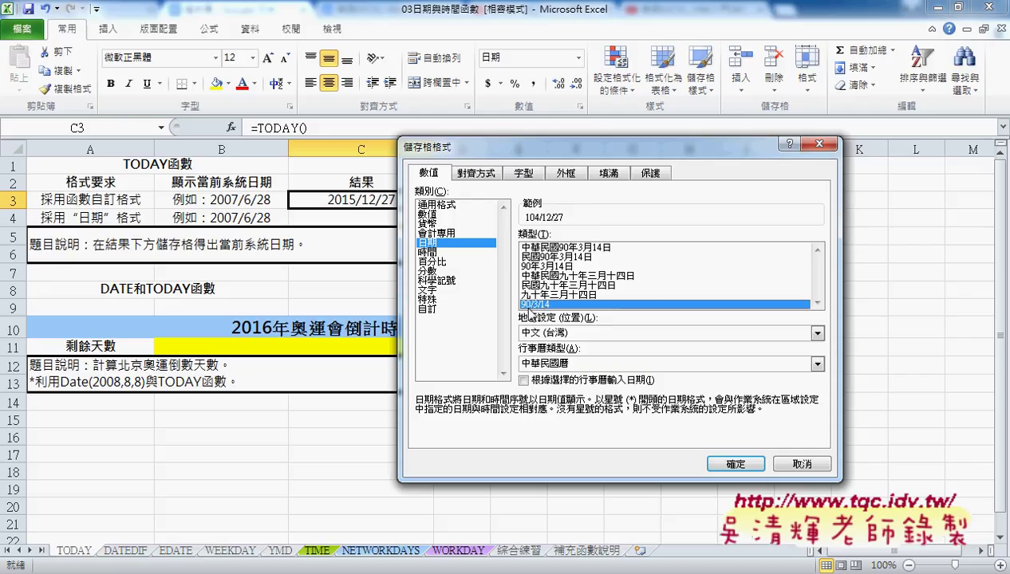
pyautogui.click(730, 463)
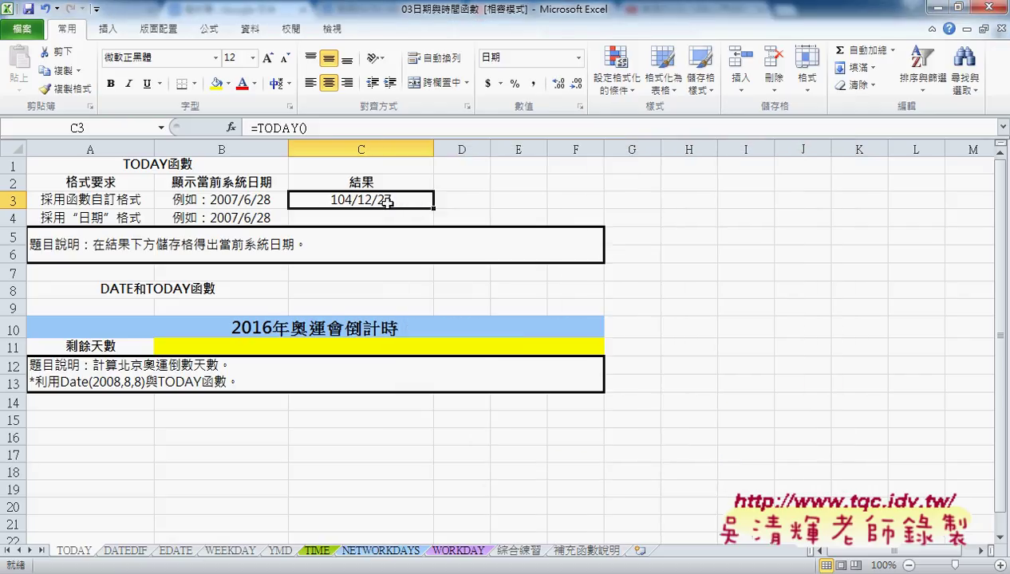
pyautogui.click(519, 550)
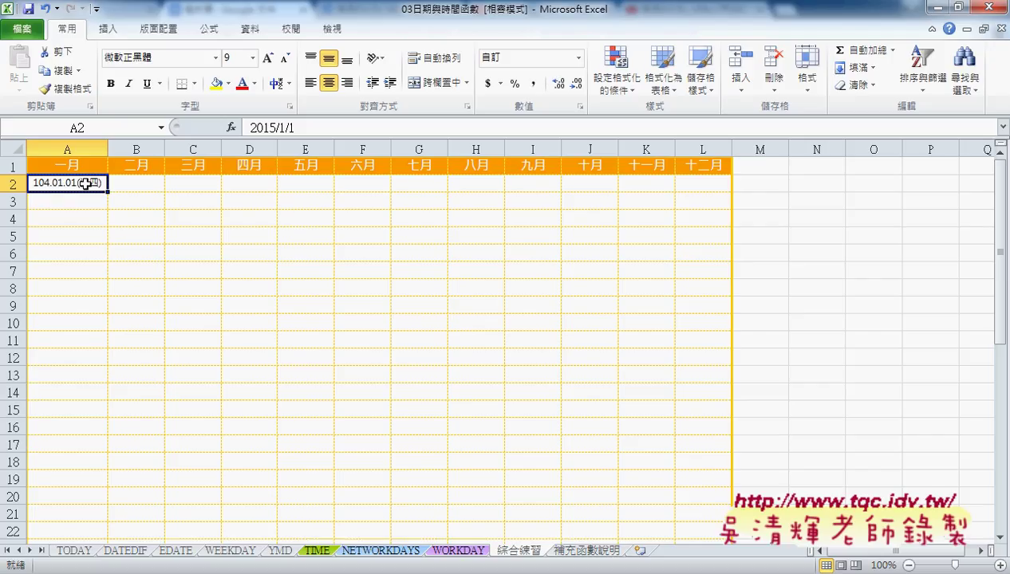
pyautogui.click(75, 551)
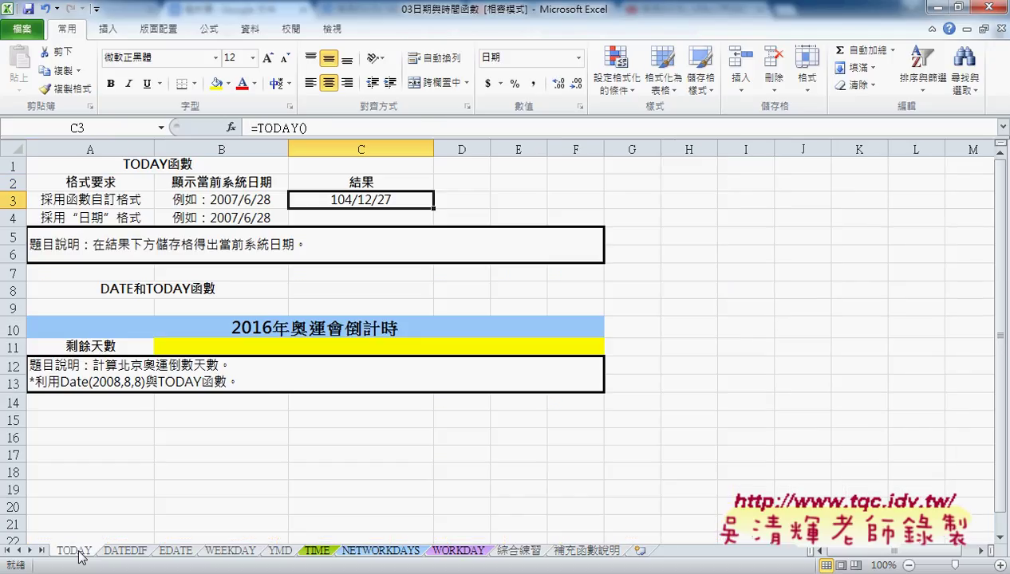
# - Change C3's custom code to [$-404]e.m.d;@, replacing slashes with dots to show 104.12.27
pyautogui.rightClick(386, 199)
pyautogui.click(439, 434)
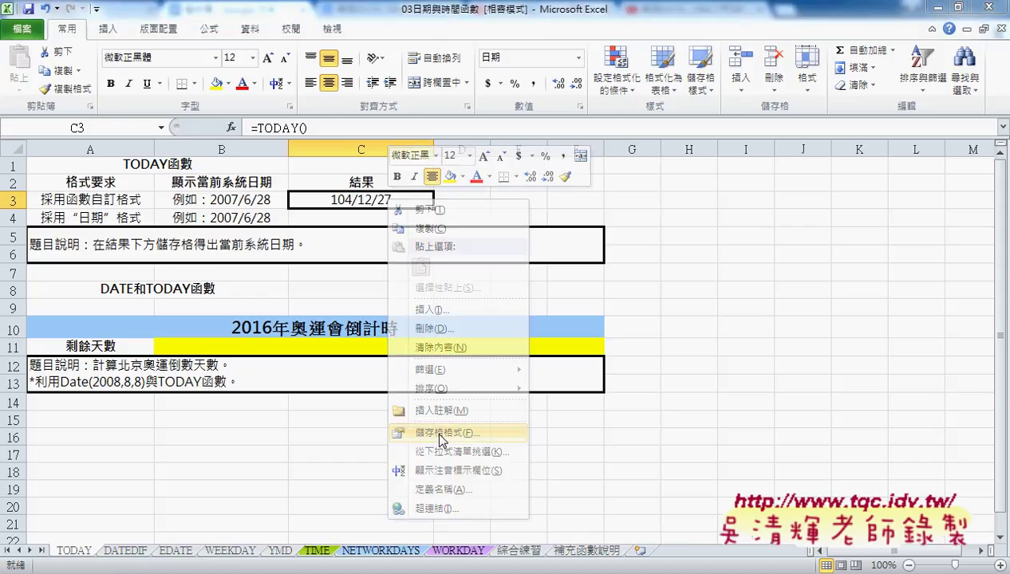
pyautogui.moveTo(458, 237); pyautogui.dragTo(459, 118)
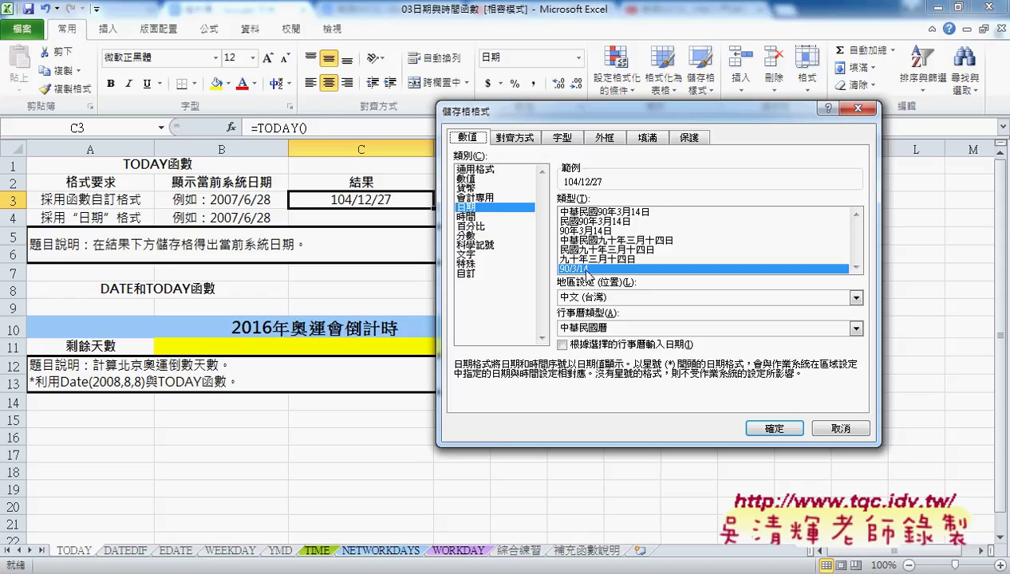
pyautogui.click(466, 274)
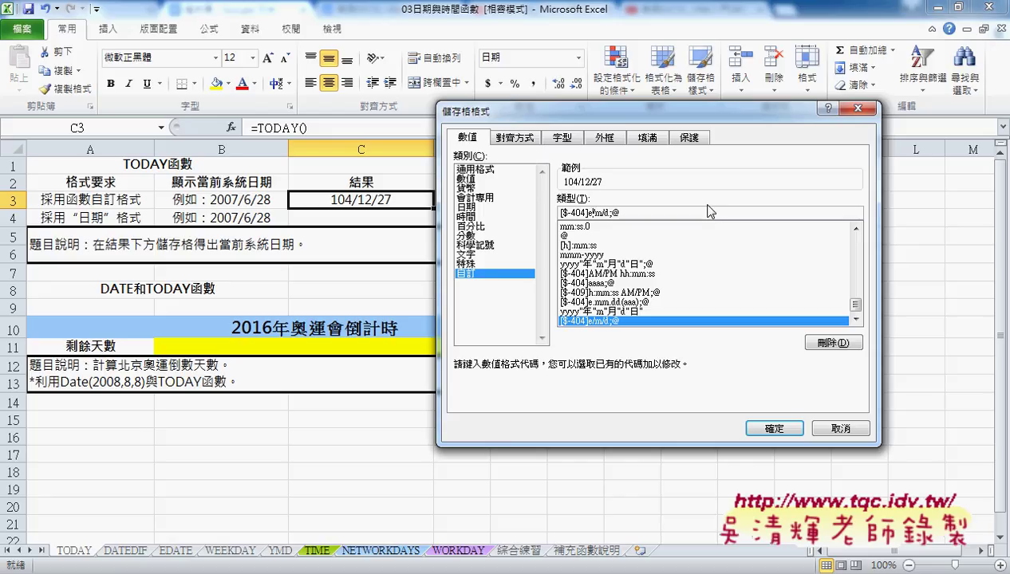
pyautogui.press('Delete')
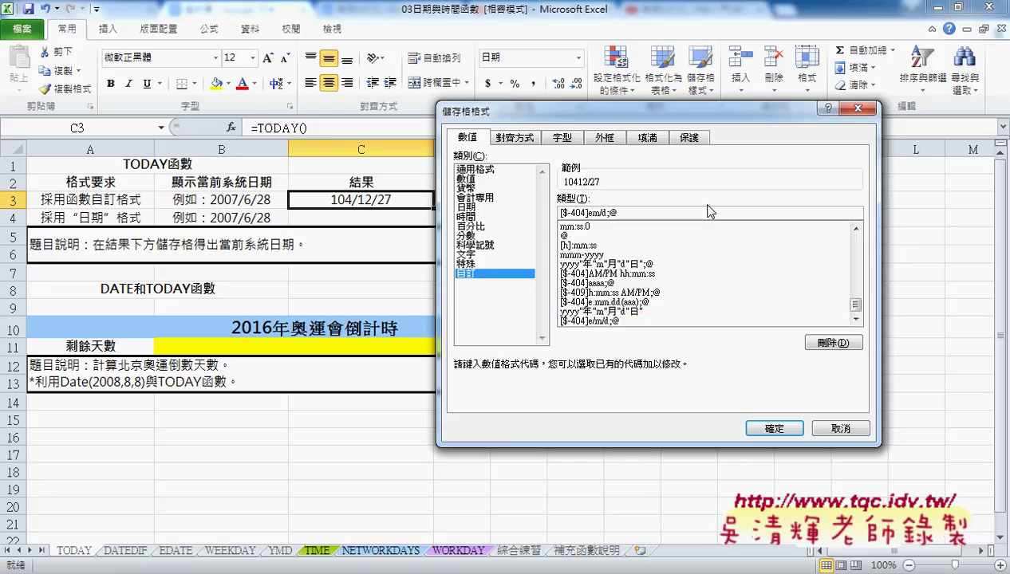
pyautogui.write('.')
pyautogui.press('Delete')
pyautogui.write('.')
pyautogui.click(773, 429)
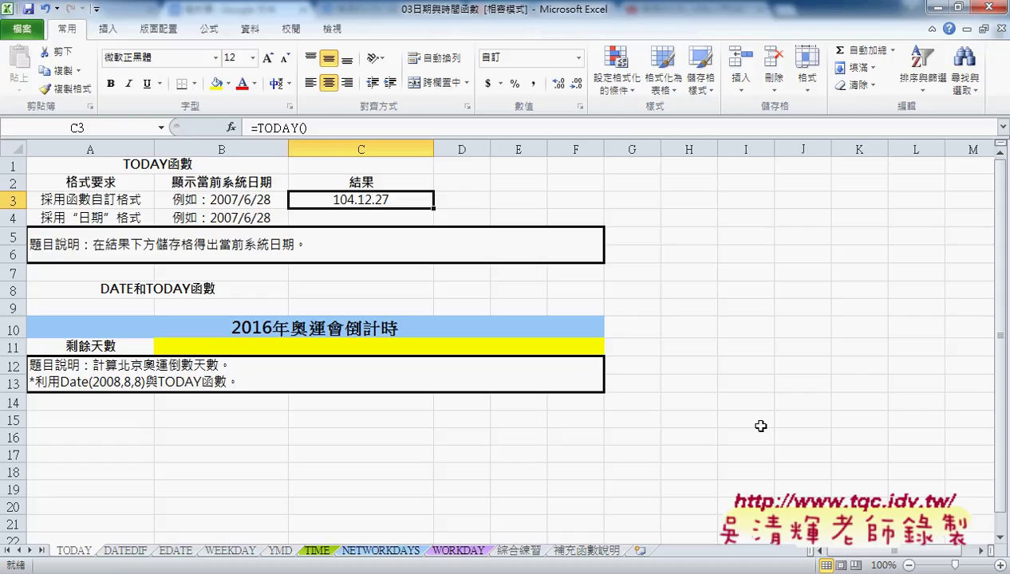
# - Set C3's calendar type to 西曆 and preview the weekday styles 星期三 and 週三
pyautogui.rightClick(360, 202)
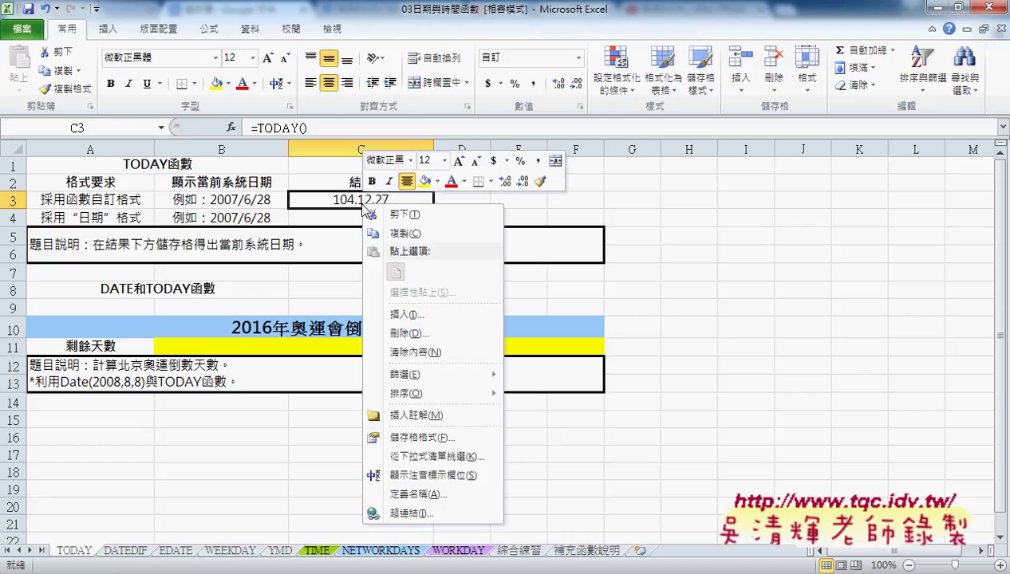
pyautogui.click(437, 440)
pyautogui.moveTo(473, 269)
pyautogui.mouseDown()
pyautogui.moveTo(650, 138)
pyautogui.moveTo(732, 128)
pyautogui.mouseUp()
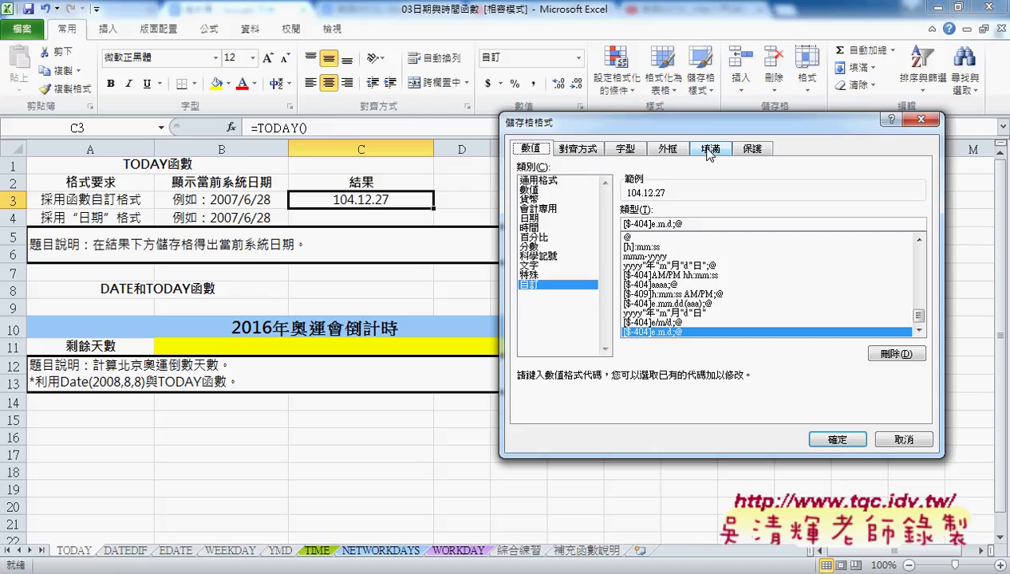
pyautogui.click(543, 220)
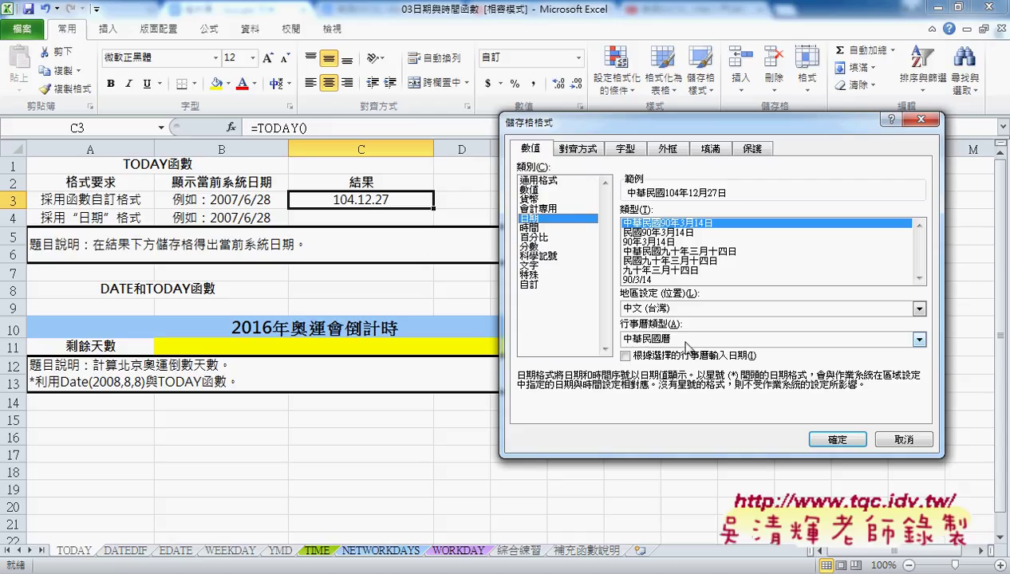
pyautogui.click(681, 342)
pyautogui.click(680, 363)
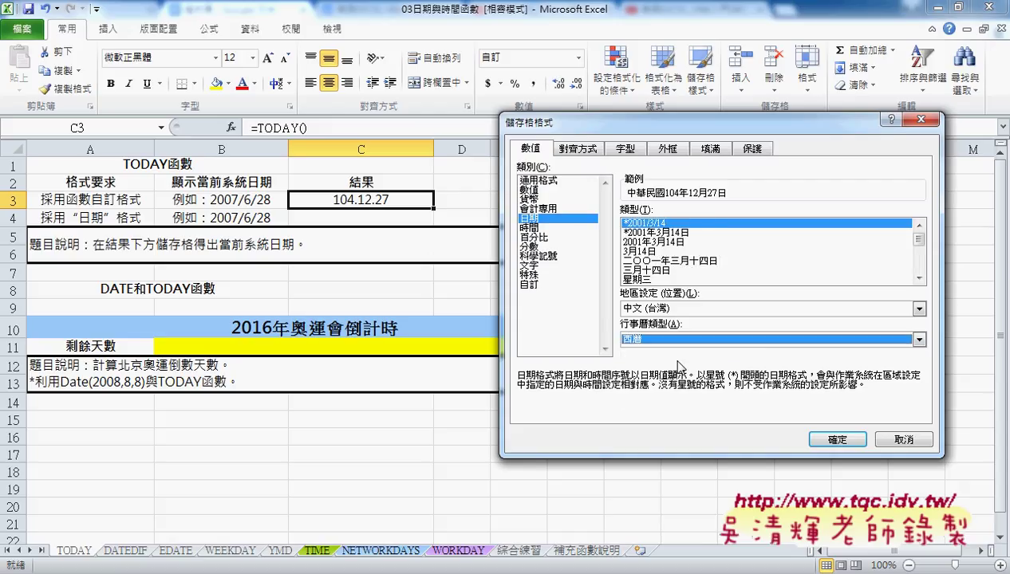
pyautogui.click(642, 280)
pyautogui.scroll(-1, 908, 281)
pyautogui.scroll(-1, 908, 281)
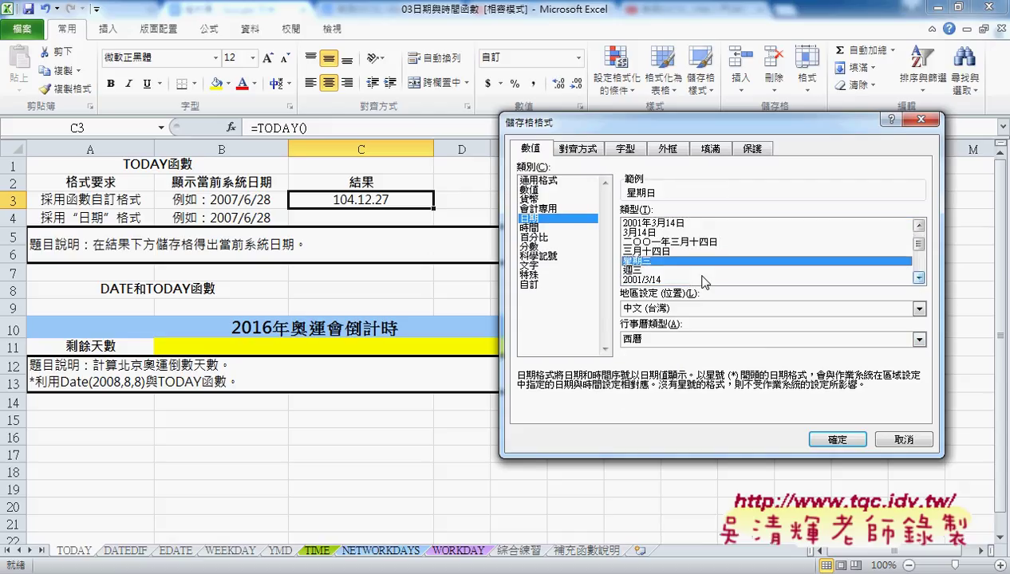
pyautogui.click(658, 271)
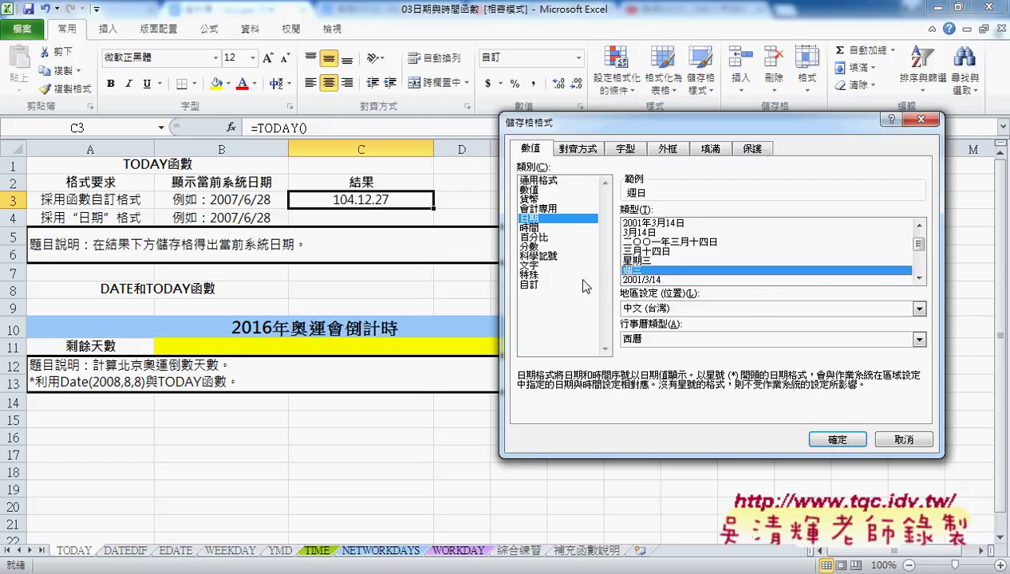
# - Examine the [$-404] prefix and aaa part of the custom weekday code, then cancel
pyautogui.click(529, 285)
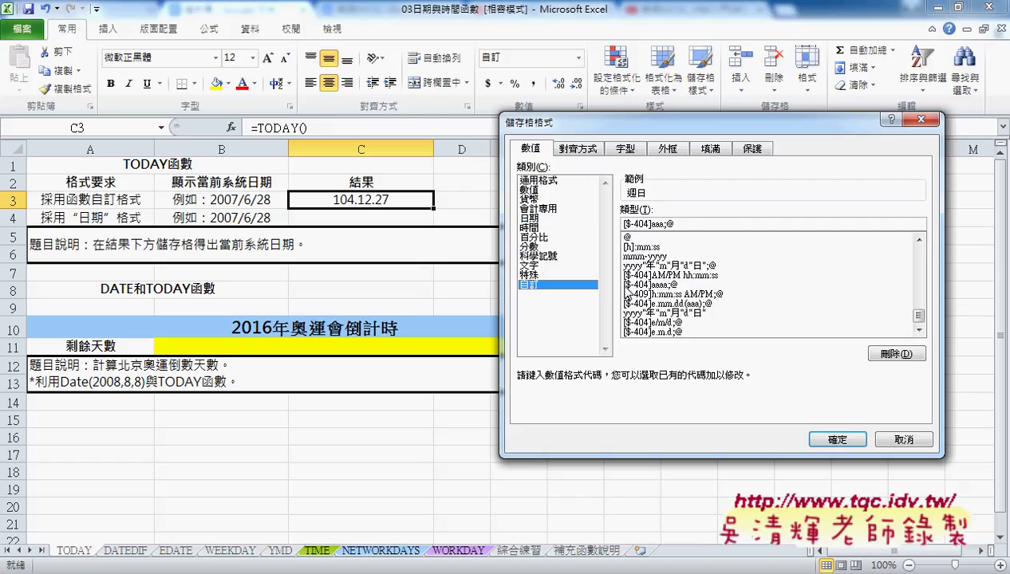
pyautogui.click(675, 223)
pyautogui.moveTo(651, 223); pyautogui.dragTo(611, 227)
pyautogui.click(665, 224)
pyautogui.moveTo(665, 223)
pyautogui.mouseDown()
pyautogui.moveTo(691, 223)
pyautogui.moveTo(662, 224)
pyautogui.mouseUp()
pyautogui.click(918, 438)
# - Change C3's custom code to [$-404]e.m.d(aaa);@, showing 104.12.27(週日)
pyautogui.rightClick(379, 198)
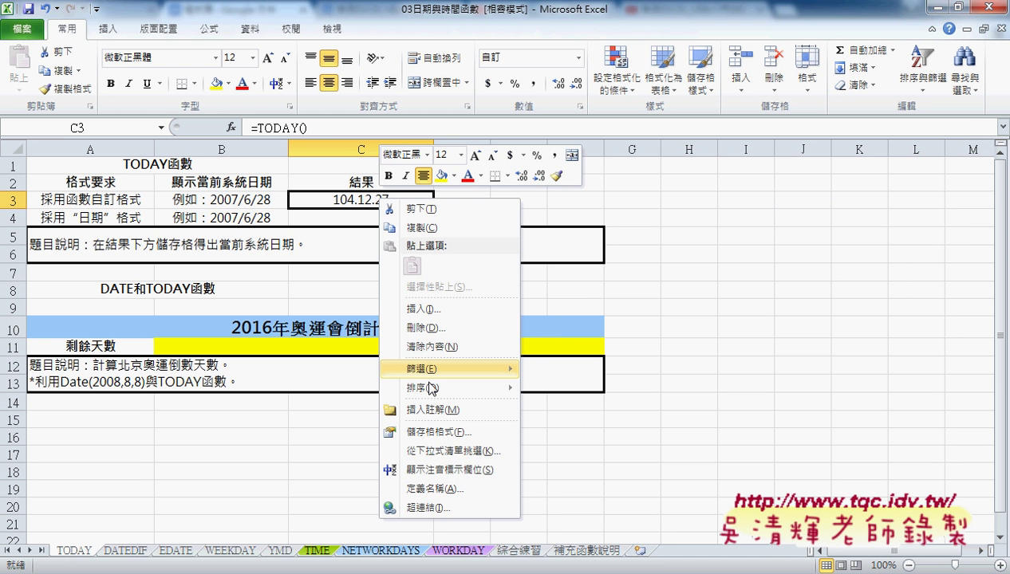
pyautogui.click(437, 434)
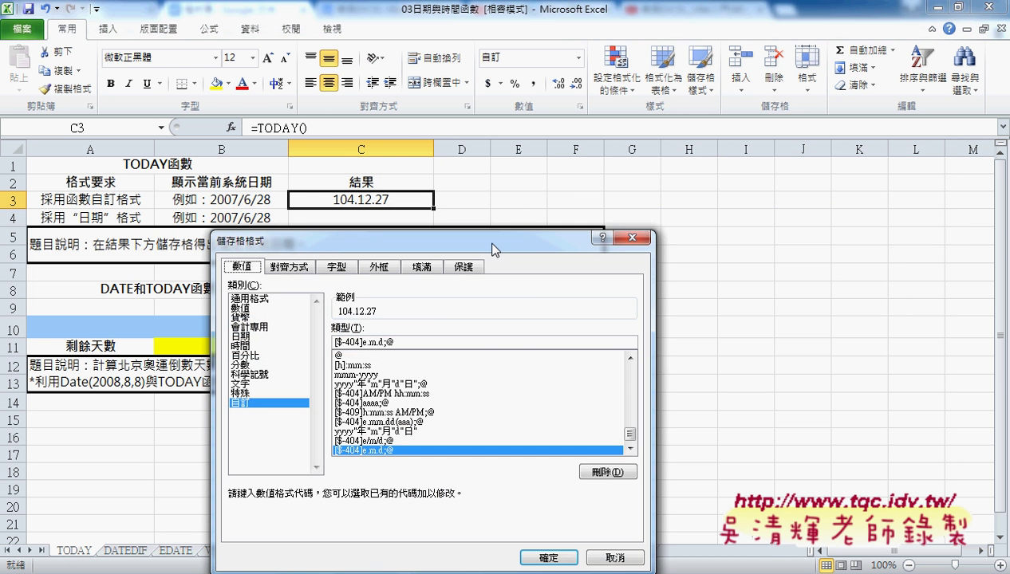
pyautogui.moveTo(502, 182); pyautogui.dragTo(796, 125)
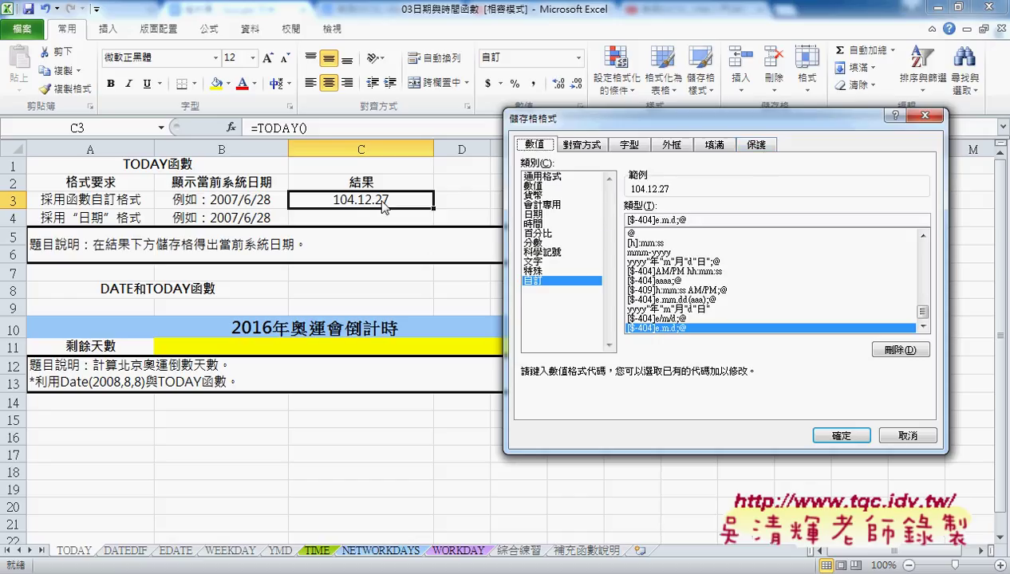
pyautogui.moveTo(675, 220); pyautogui.dragTo(693, 220)
pyautogui.click(676, 220)
pyautogui.write('()')
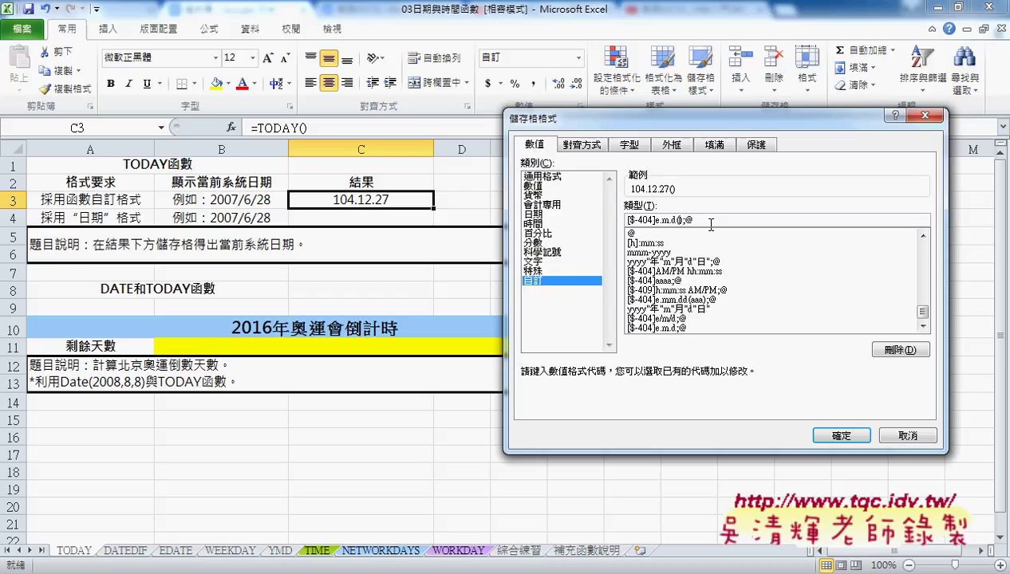
pyautogui.write('aa')
pyautogui.write('a')
pyautogui.click(844, 435)
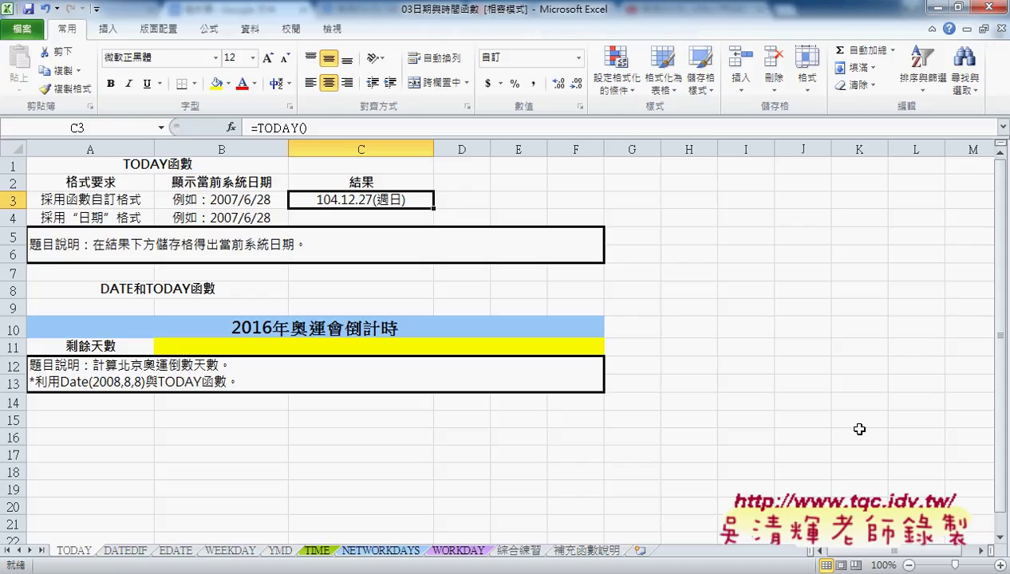
# - Reopen C3's format settings and select its custom code [$-404]e.m.d(aaa);@ to review it
pyautogui.rightClick(431, 202)
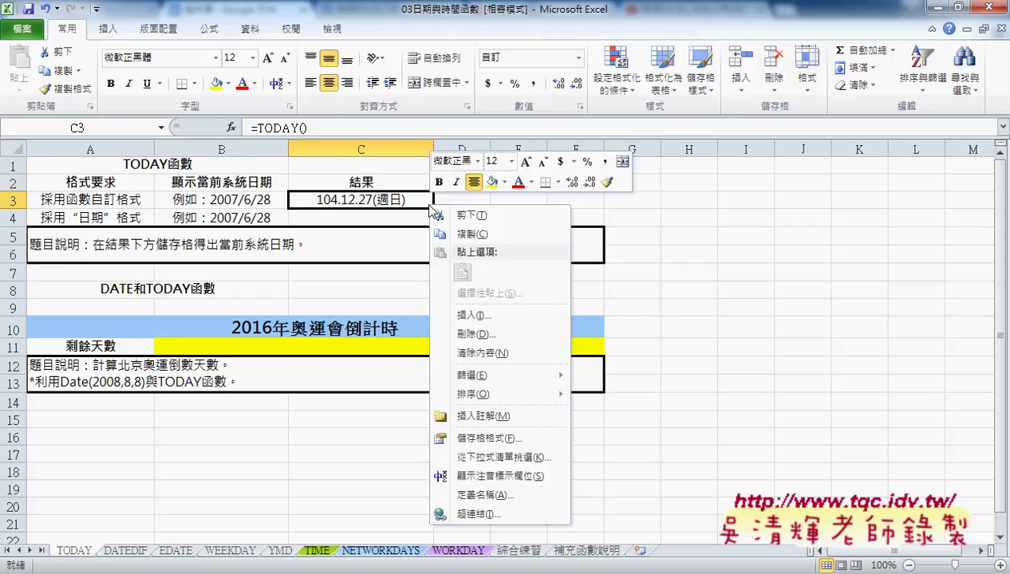
pyautogui.click(496, 439)
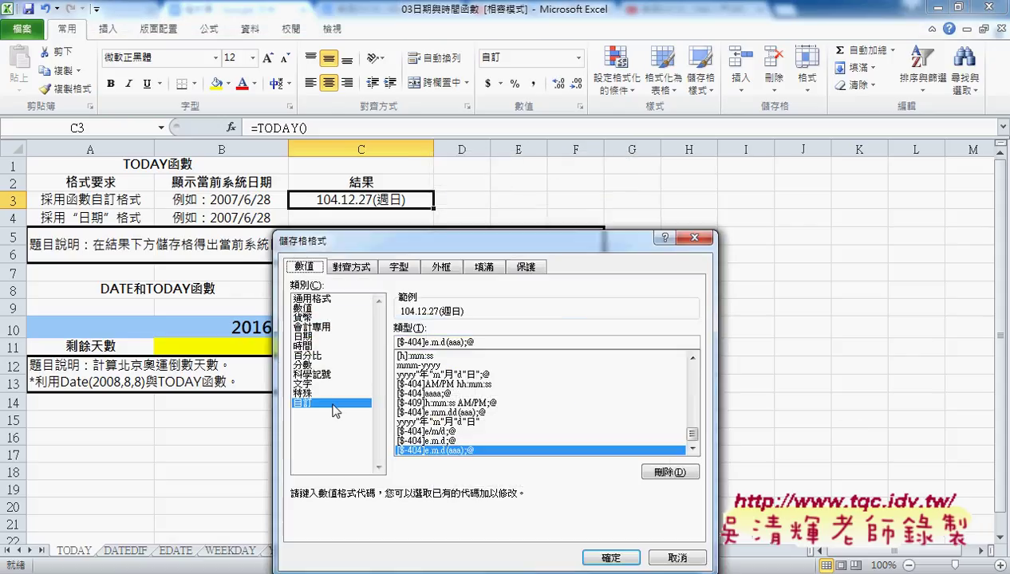
pyautogui.moveTo(477, 341); pyautogui.dragTo(389, 345)
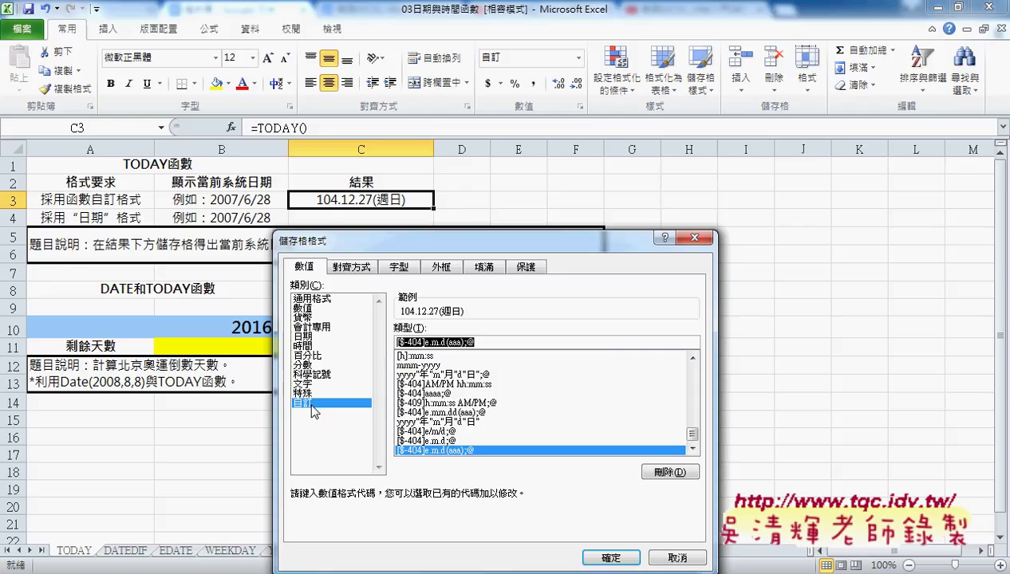
# - Close the format dialog, set the Windows system date to 2016年1月1日, and begin editing C3
pyautogui.click(594, 552)
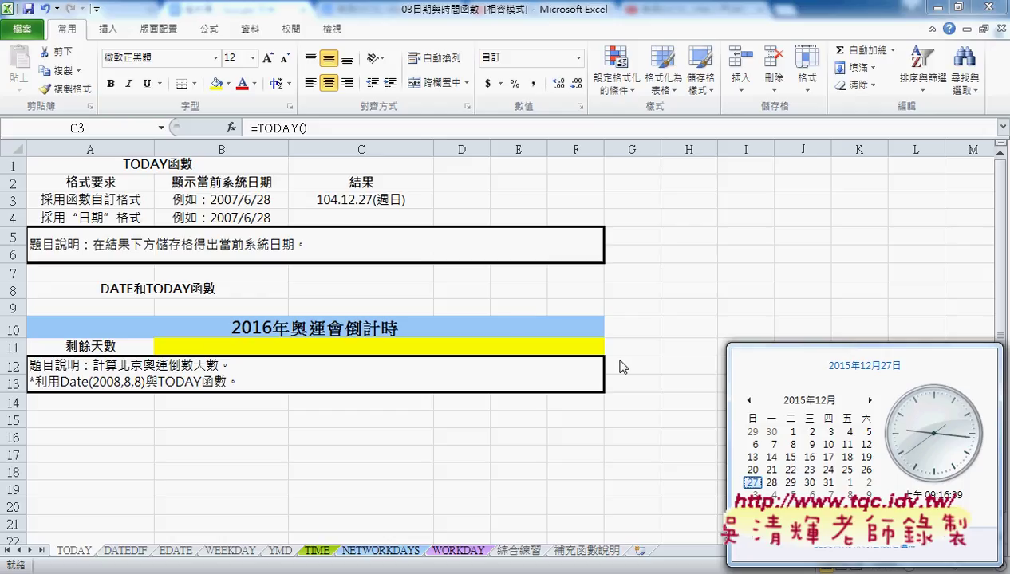
pyautogui.click(863, 400)
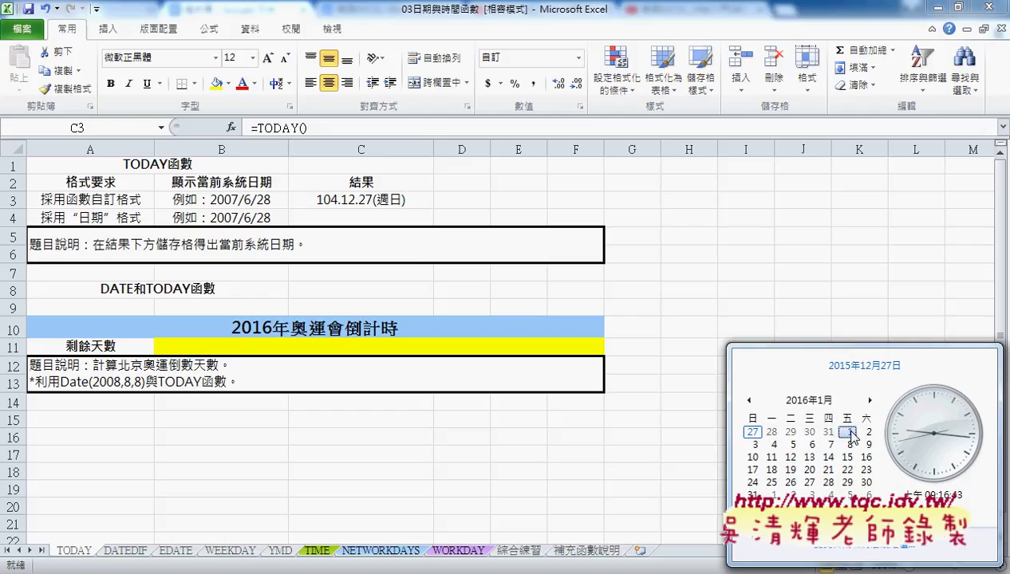
pyautogui.click(854, 546)
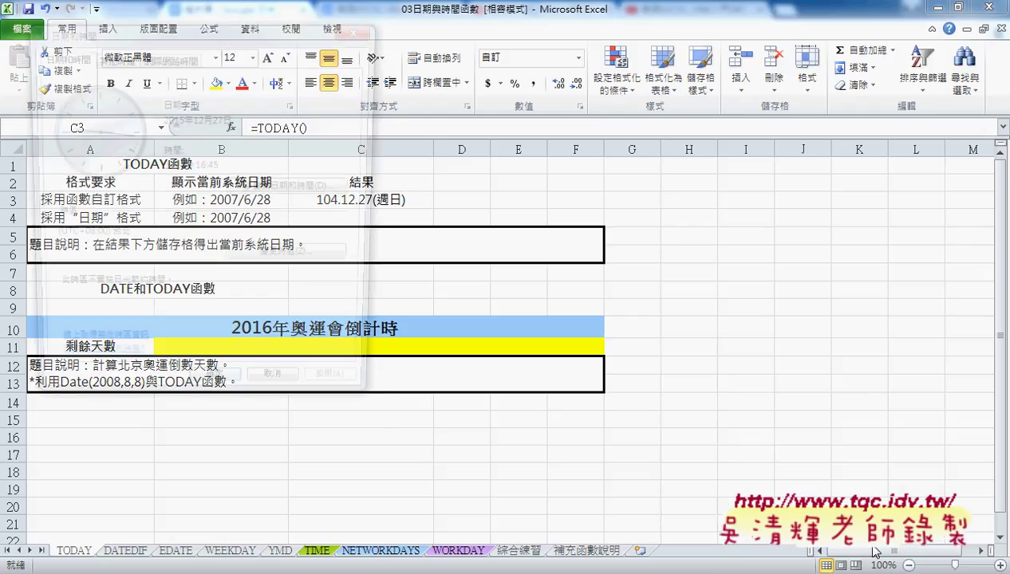
pyautogui.click(299, 187)
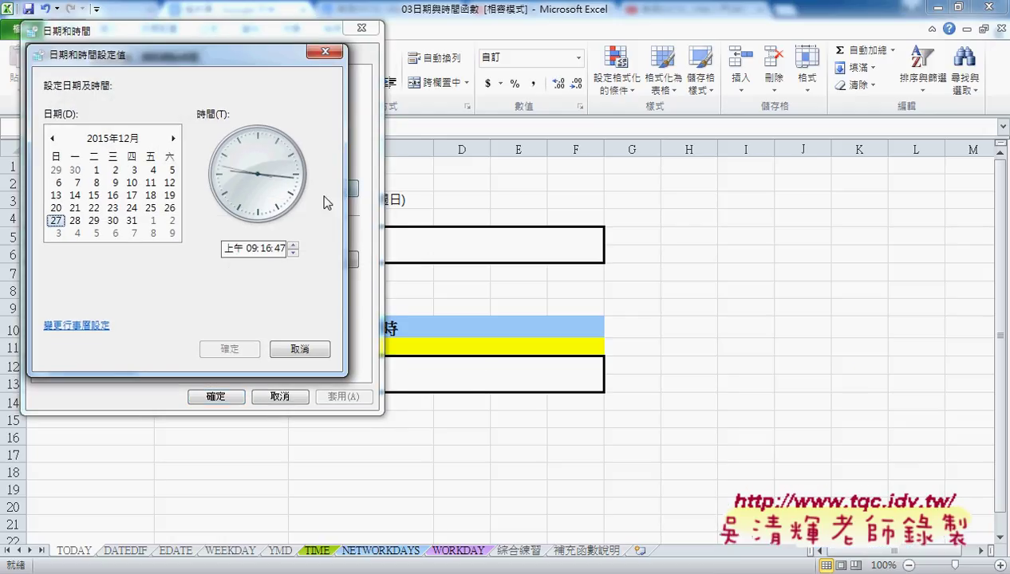
pyautogui.click(173, 139)
pyautogui.click(150, 170)
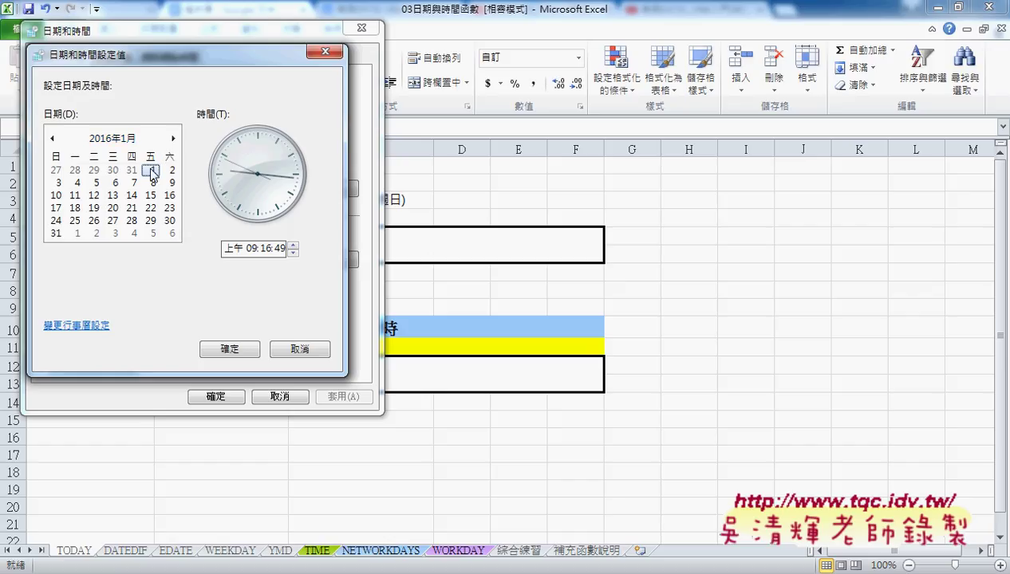
pyautogui.click(230, 348)
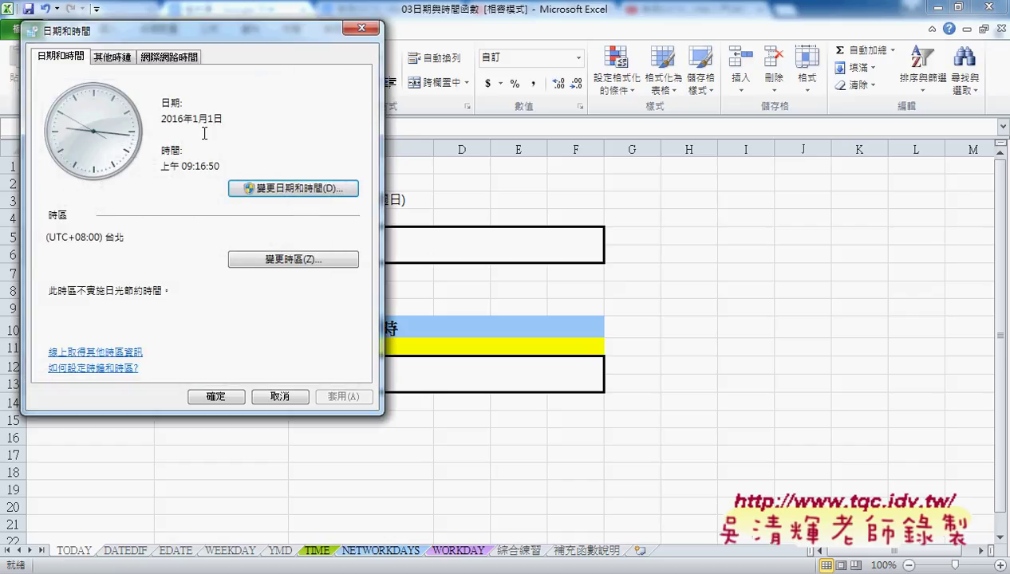
pyautogui.click(227, 399)
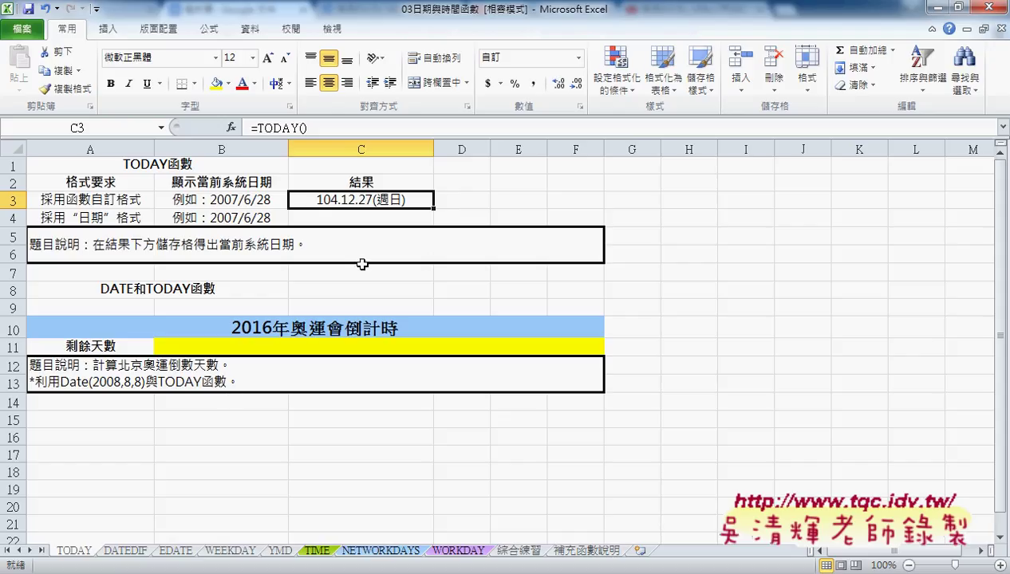
pyautogui.doubleClick(347, 199)
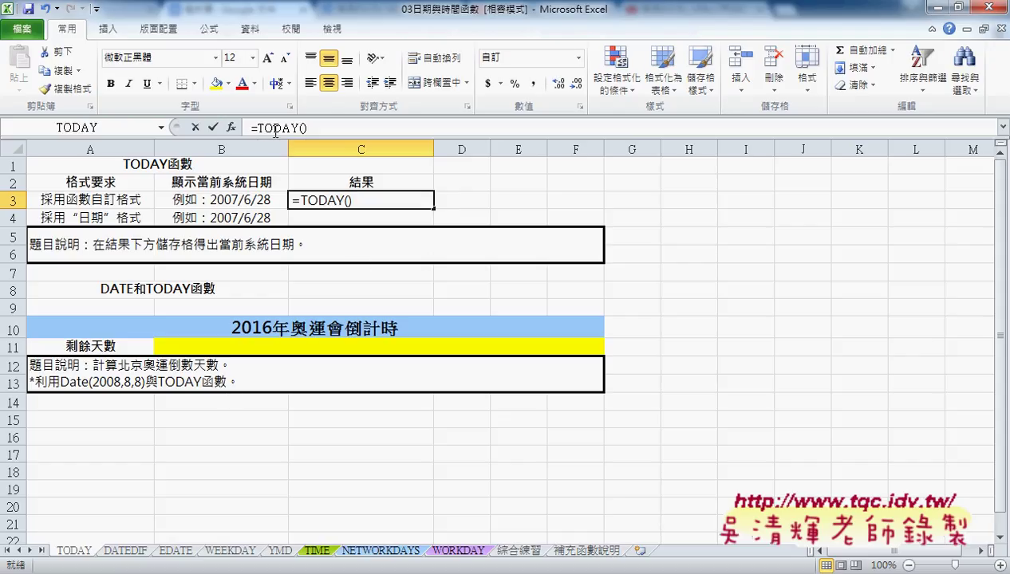
# - Re-enter C3's =TODAY() so it shows 105.1.1(週五), glance at 綜合練習, return to TODAY
pyautogui.click(211, 128)
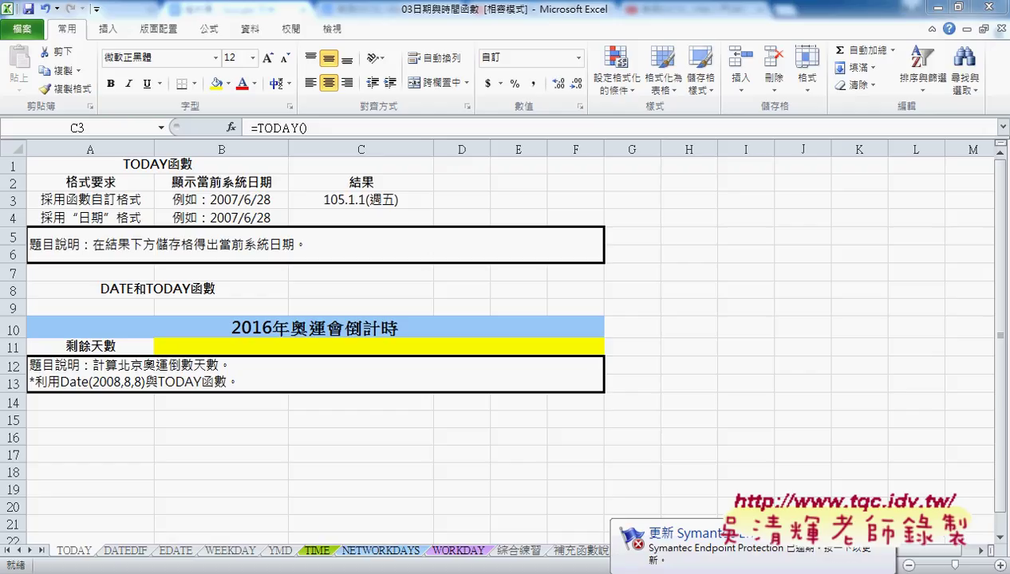
pyautogui.click(525, 556)
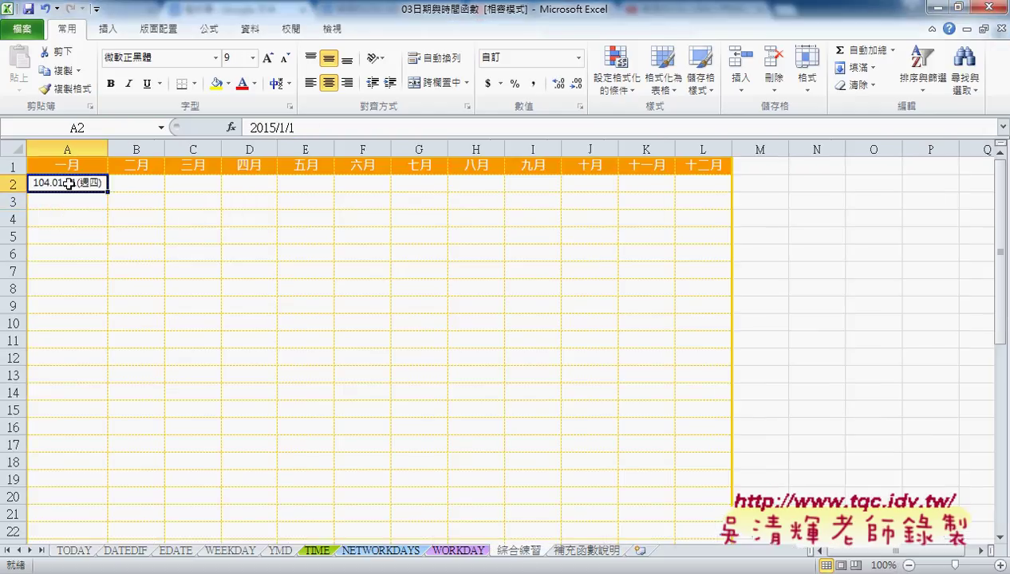
pyautogui.click(73, 550)
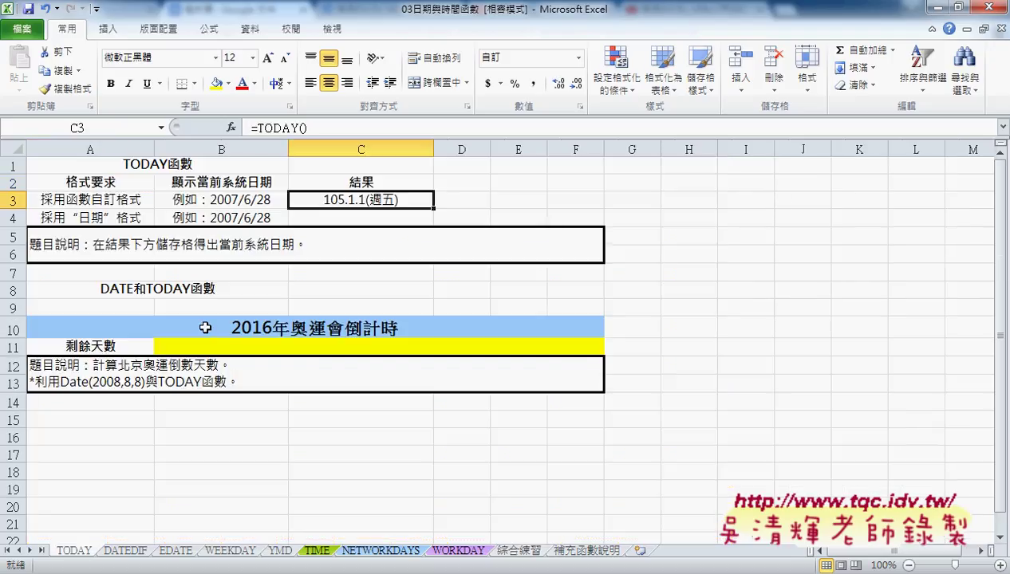
# - Change C3's custom format to [$-404]e.mm.dd(aaa);@ so it shows 105.01.01(週五)
pyautogui.rightClick(398, 203)
pyautogui.click(451, 438)
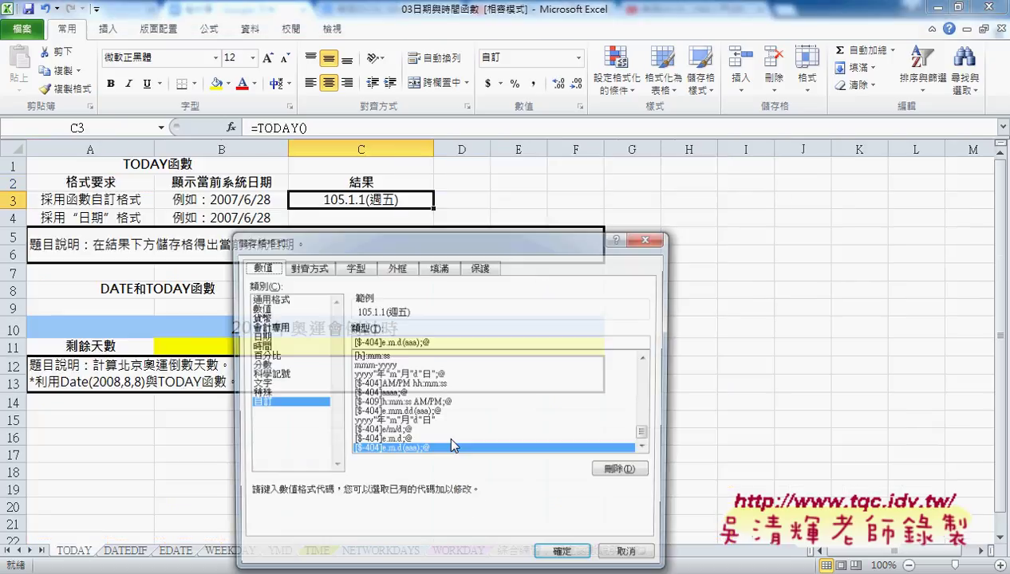
pyautogui.moveTo(647, 229)
pyautogui.mouseDown()
pyautogui.moveTo(644, 197)
pyautogui.moveTo(669, 148)
pyautogui.mouseUp()
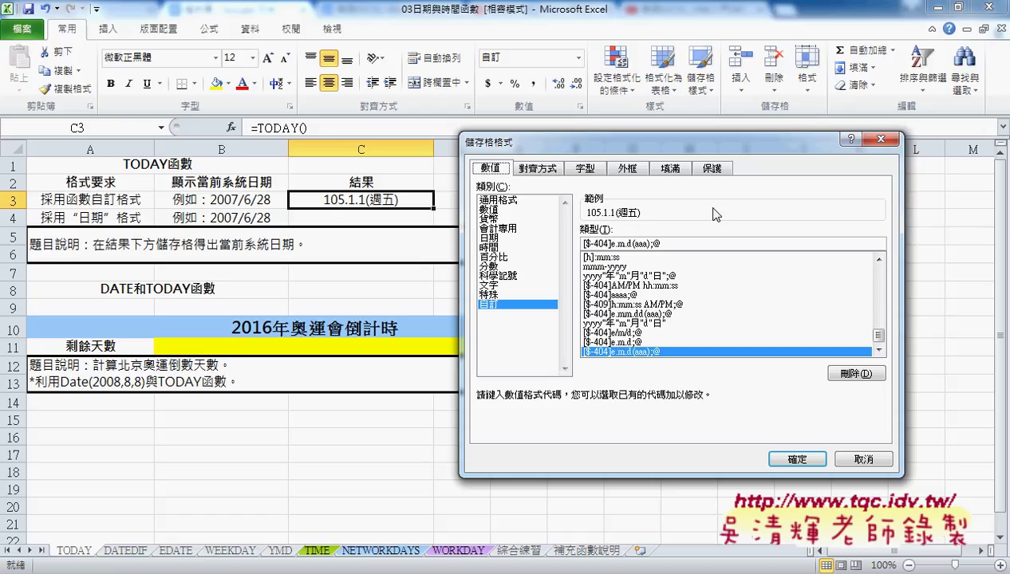
pyautogui.click(622, 243)
pyautogui.write('m.')
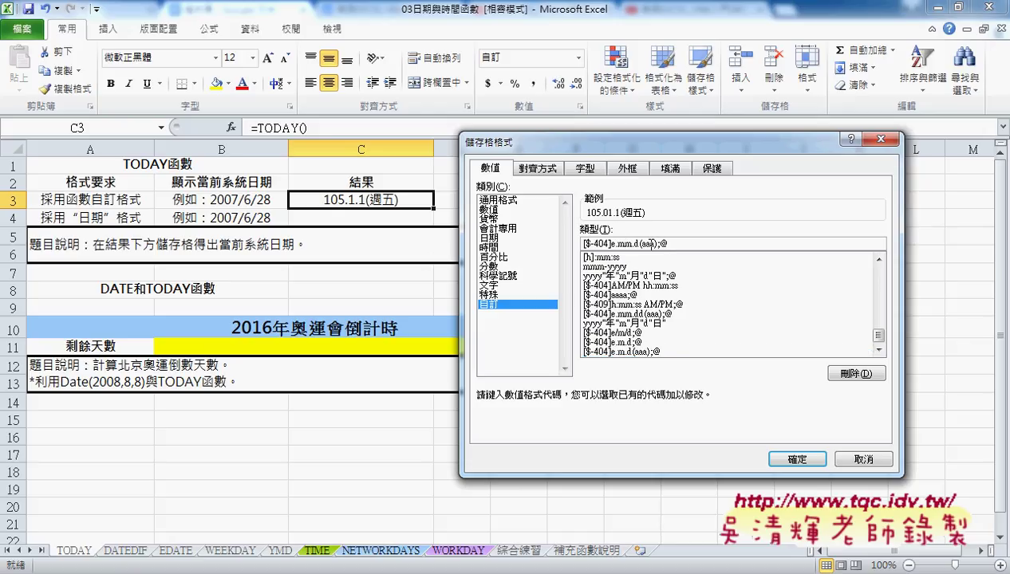
pyautogui.write('d')
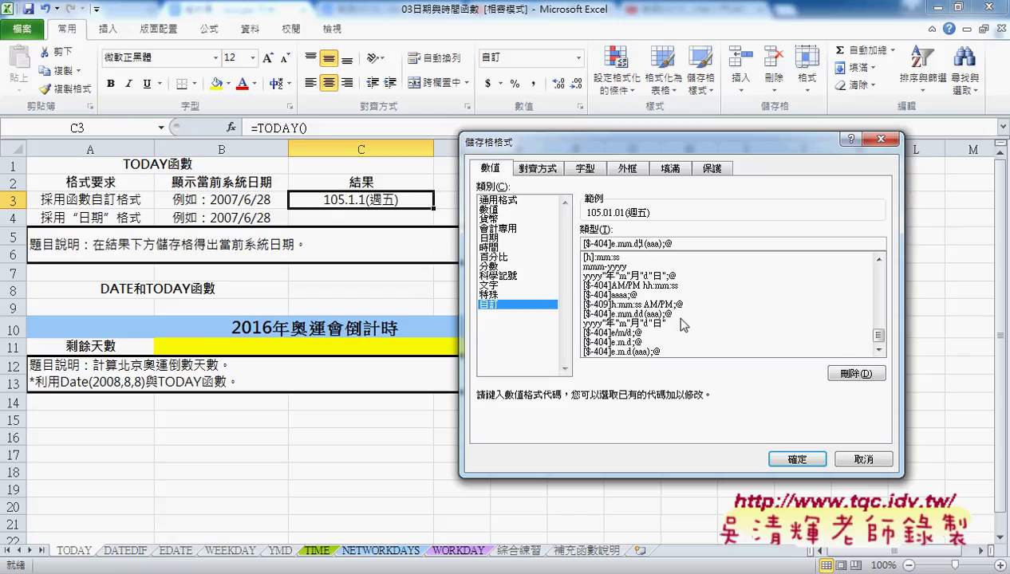
pyautogui.click(790, 444)
pyautogui.moveTo(481, 244)
pyautogui.mouseDown()
pyautogui.moveTo(500, 241)
pyautogui.moveTo(515, 259)
pyautogui.moveTo(581, 237)
pyautogui.moveTo(572, 247)
pyautogui.moveTo(616, 254)
pyautogui.mouseUp()
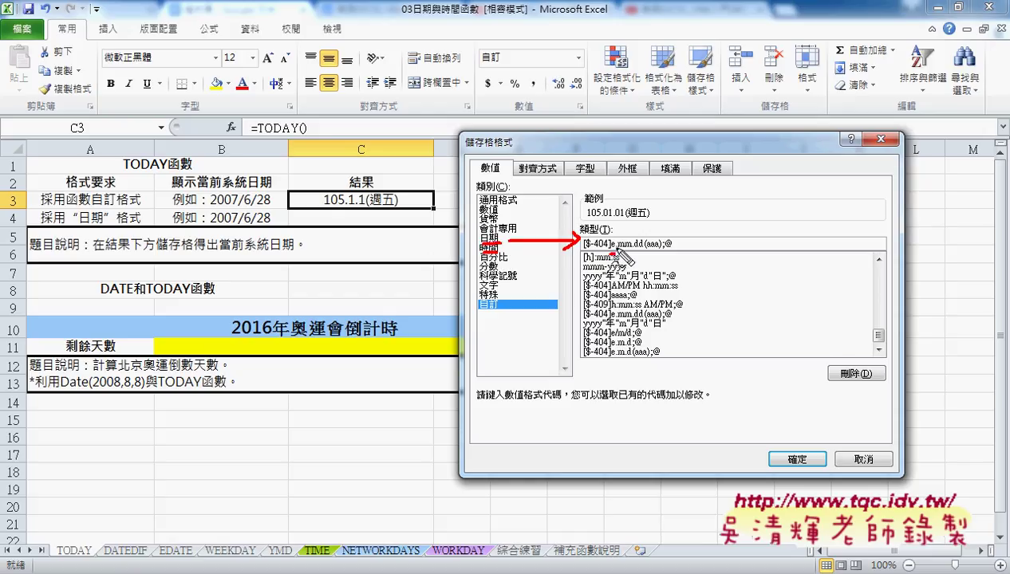
pyautogui.moveTo(588, 216); pyautogui.dragTo(599, 216)
pyautogui.moveTo(622, 254); pyautogui.dragTo(633, 254)
pyautogui.moveTo(633, 255); pyautogui.dragTo(658, 252)
pyautogui.press('Escape')
pyautogui.click(797, 459)
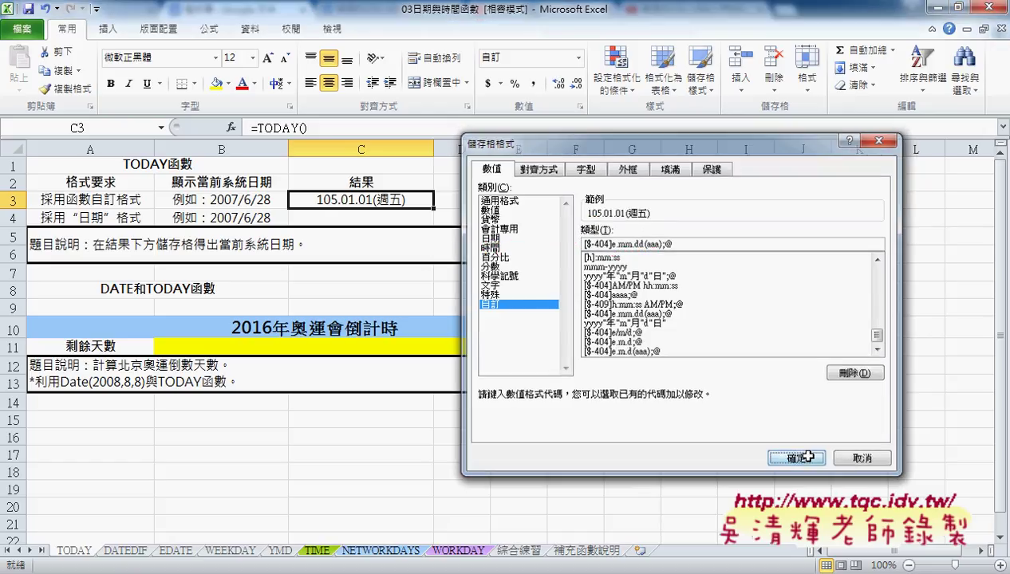
# - Reopen C3's format settings, check the taskbar clock's date, then cancel without changes
pyautogui.rightClick(386, 198)
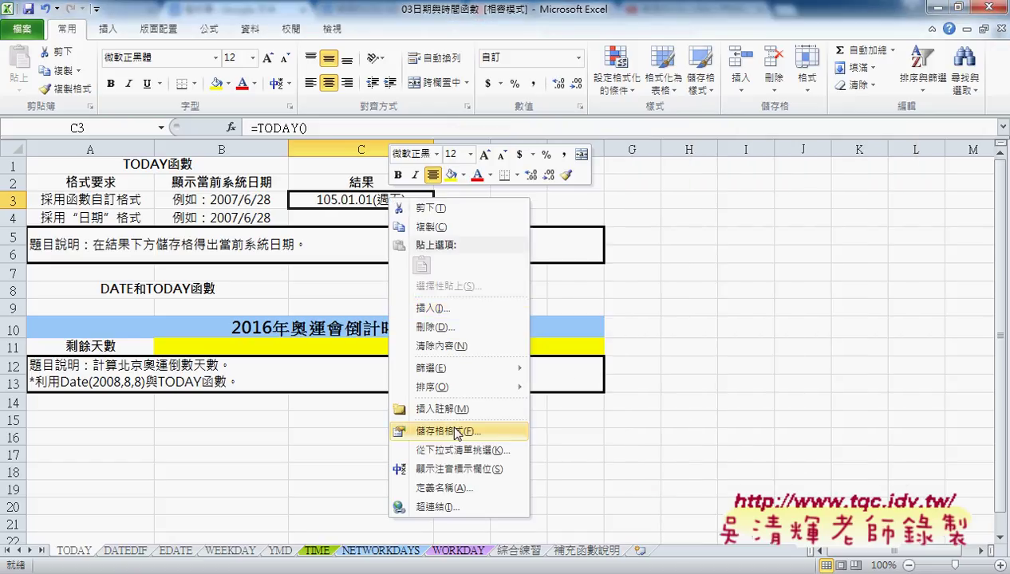
pyautogui.click(451, 427)
pyautogui.moveTo(545, 241); pyautogui.dragTo(765, 130)
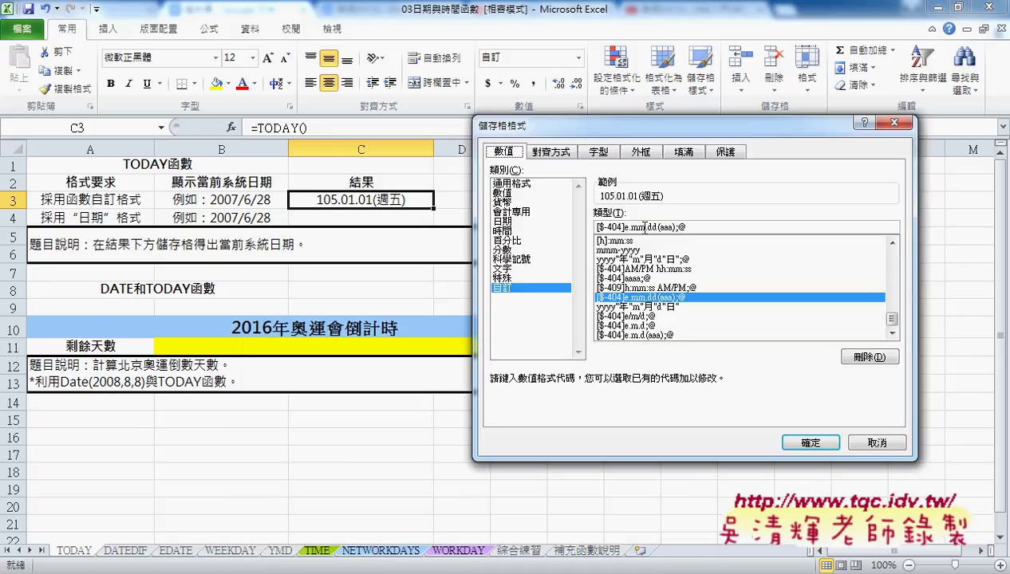
pyautogui.click(982, 571)
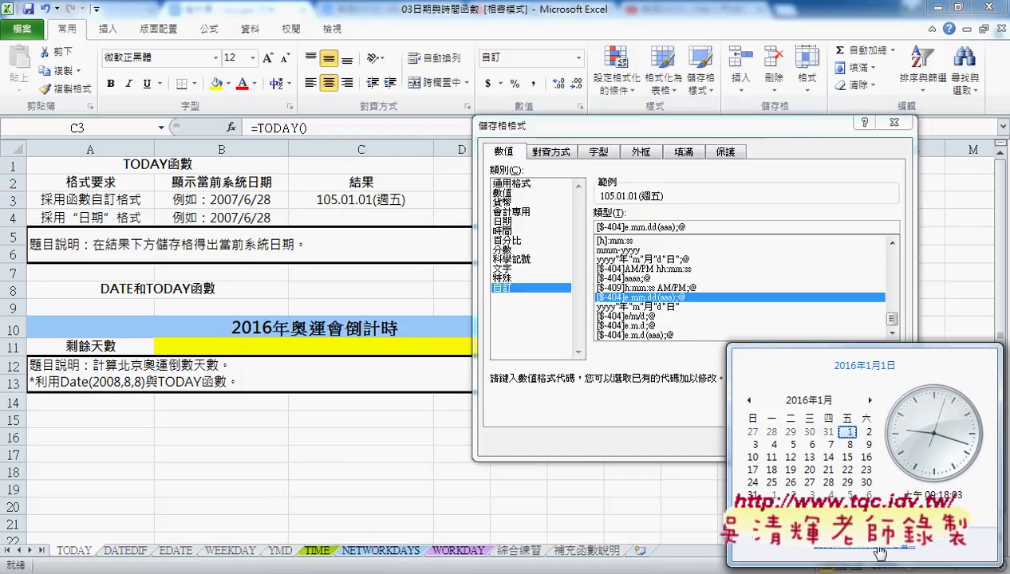
pyautogui.click(671, 439)
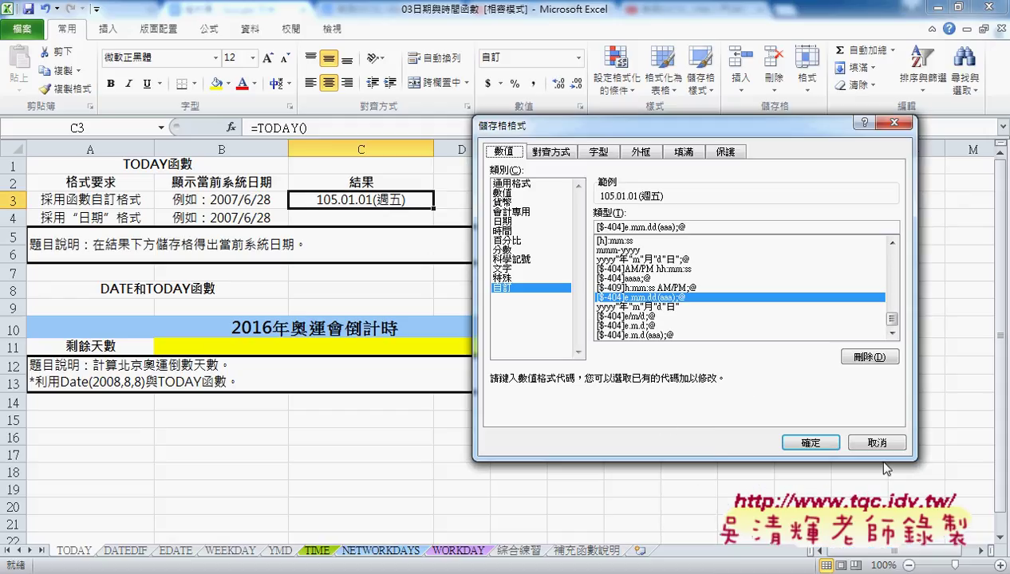
pyautogui.click(313, 369)
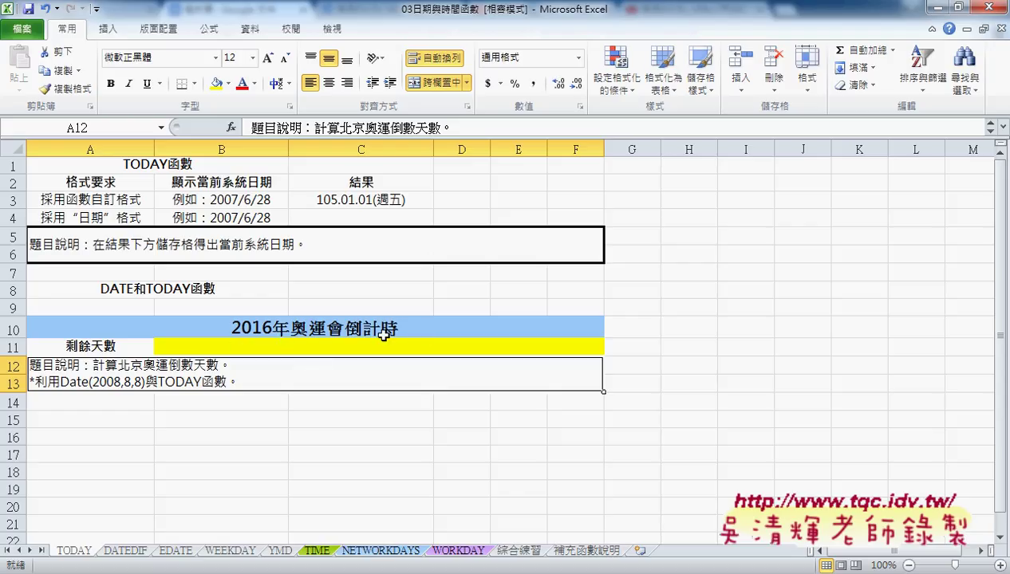
# - Look over B11 and the 2016 Olympics title cell, then enter 2016/8/16 in G10
pyautogui.click(355, 346)
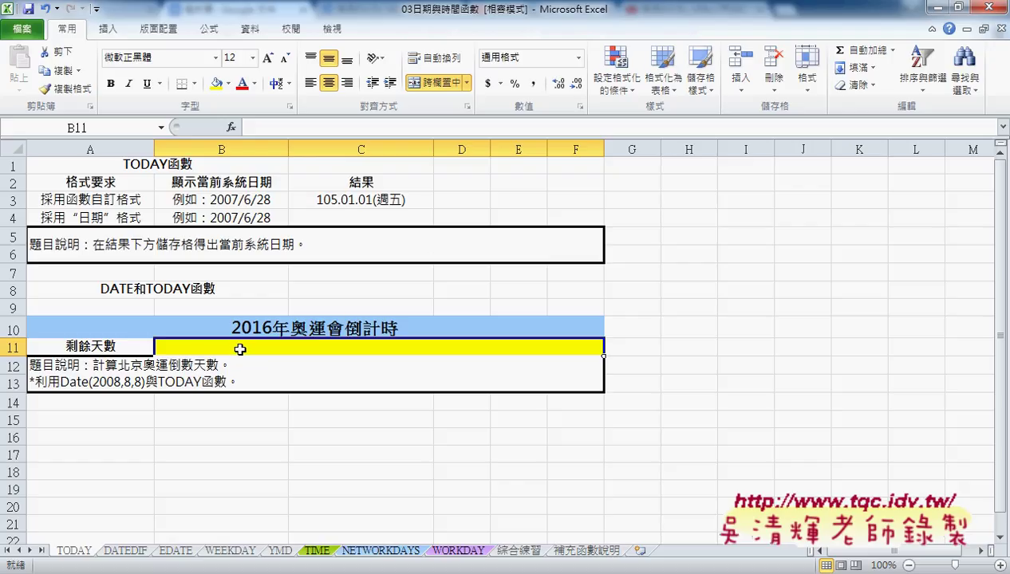
pyautogui.click(443, 325)
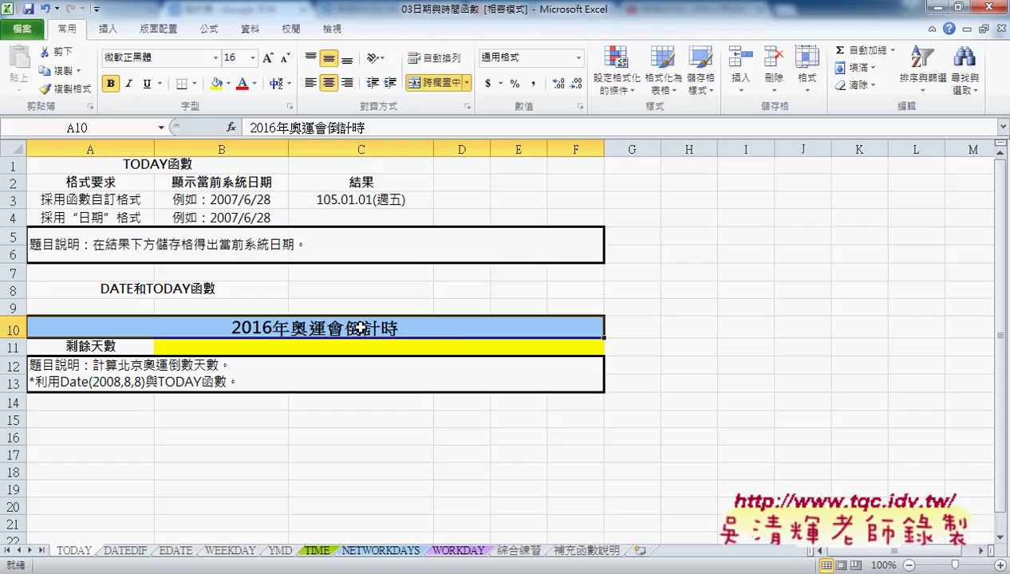
pyautogui.click(651, 328)
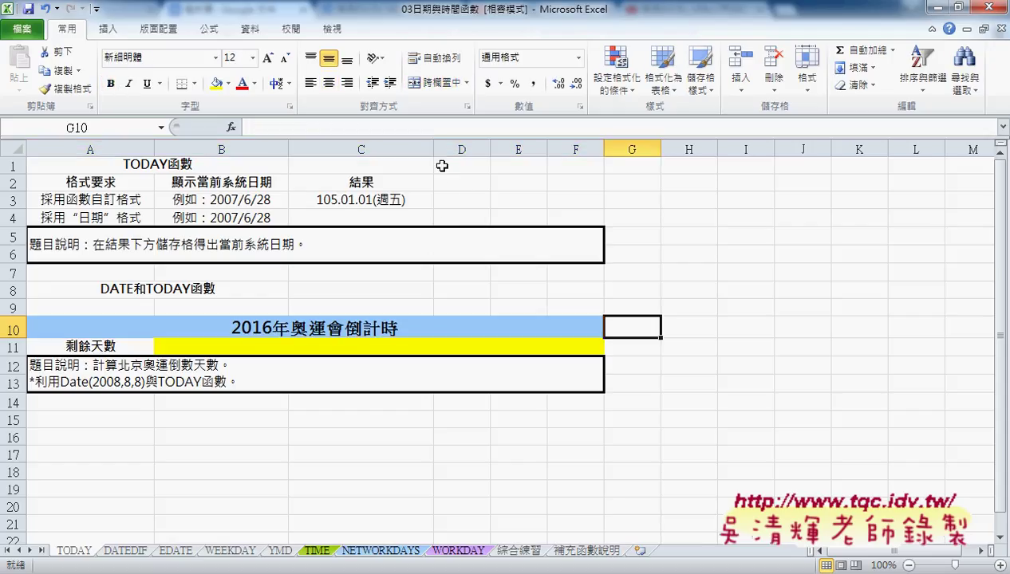
pyautogui.write('201')
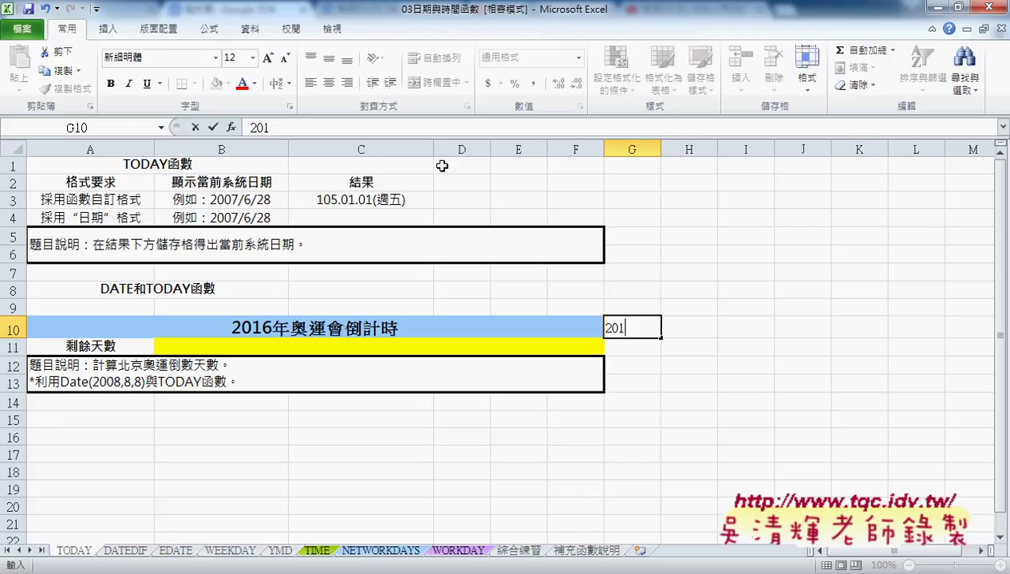
pyautogui.write('6')
pyautogui.write('/8')
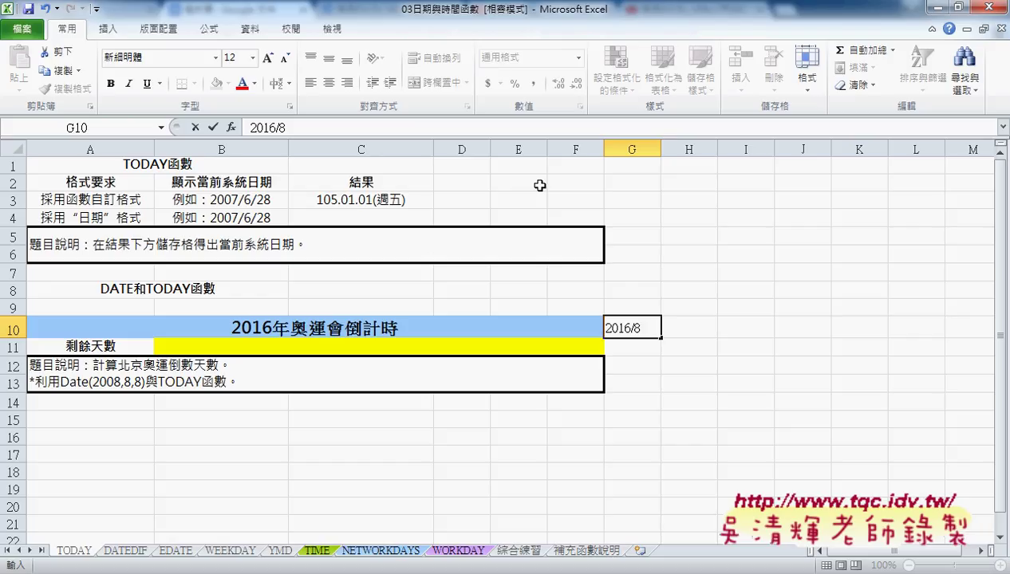
pyautogui.write('/16')
pyautogui.press('Return')
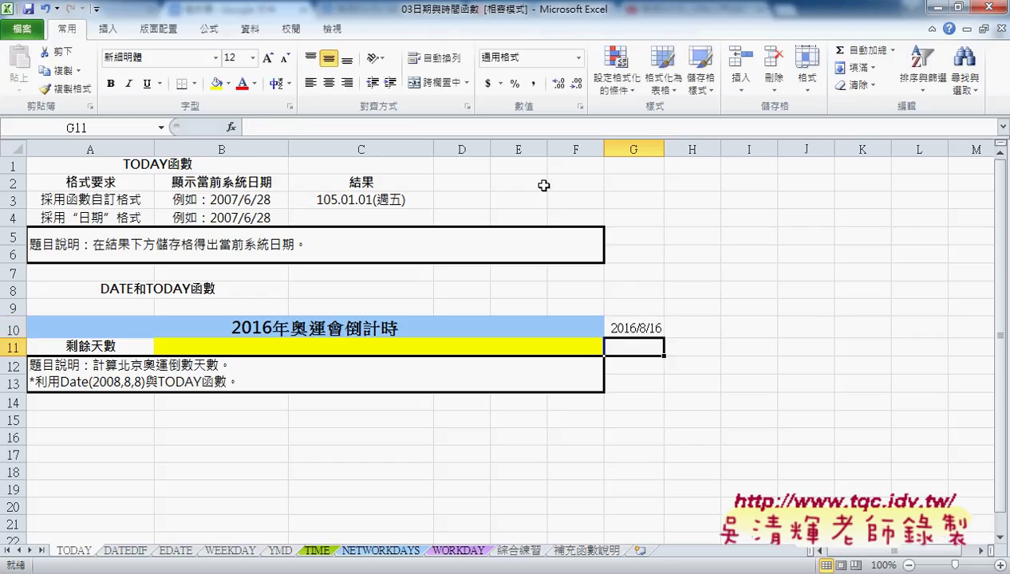
pyautogui.click(626, 329)
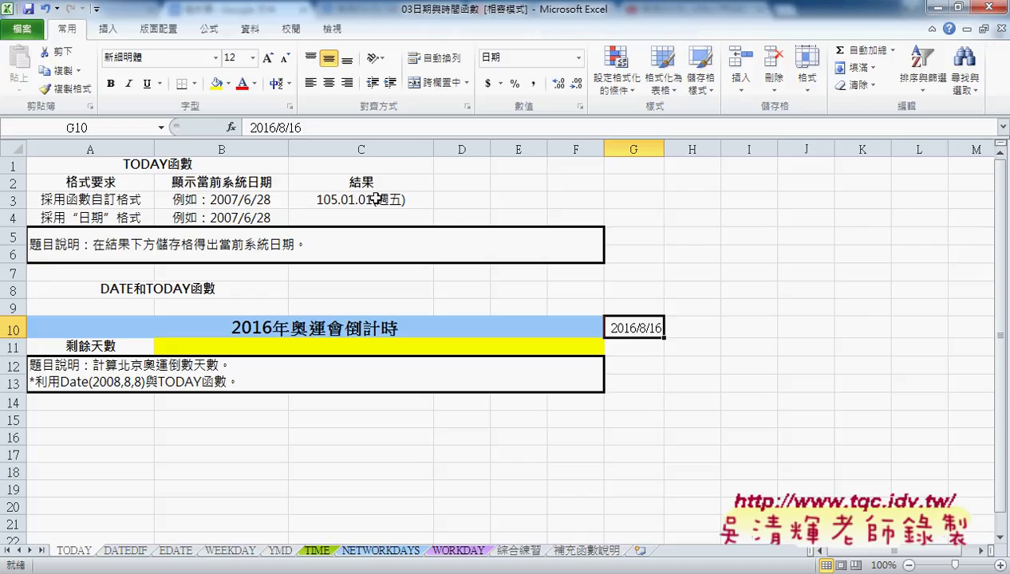
# - Enter the countdown formula =G10-C3 in B11
pyautogui.click(275, 345)
pyautogui.click(311, 128)
pyautogui.write('=')
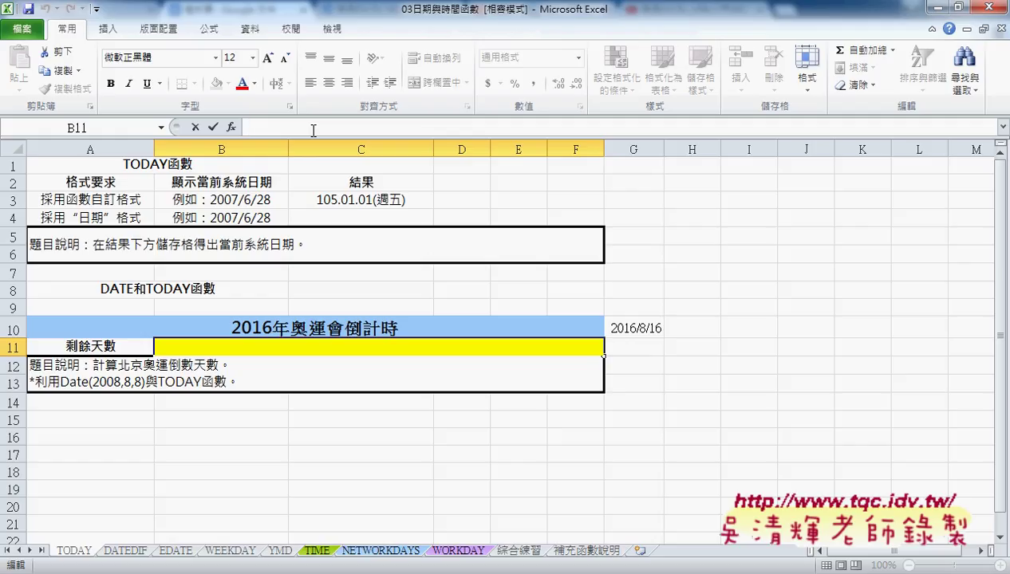
pyautogui.click(650, 331)
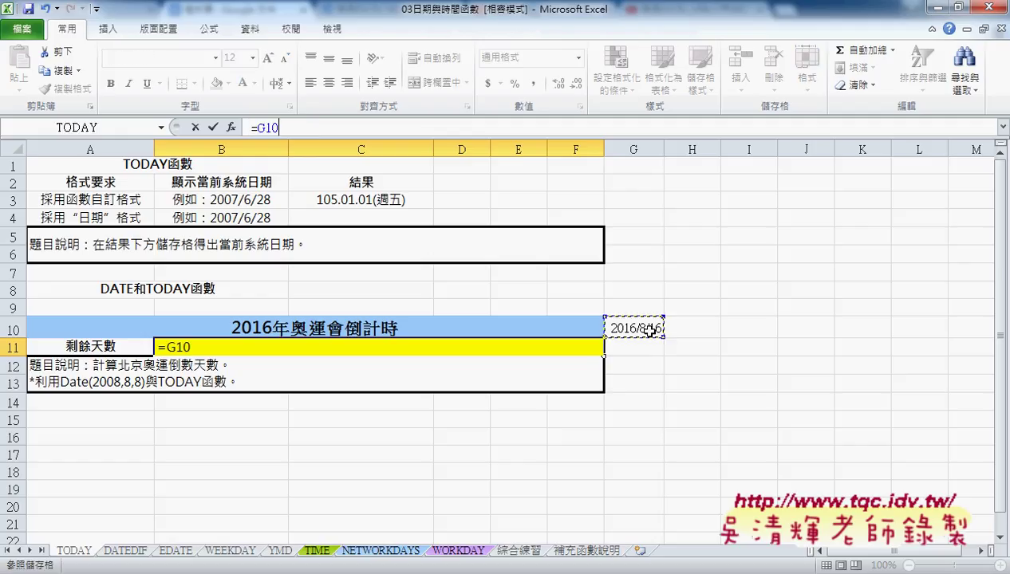
pyautogui.write('-')
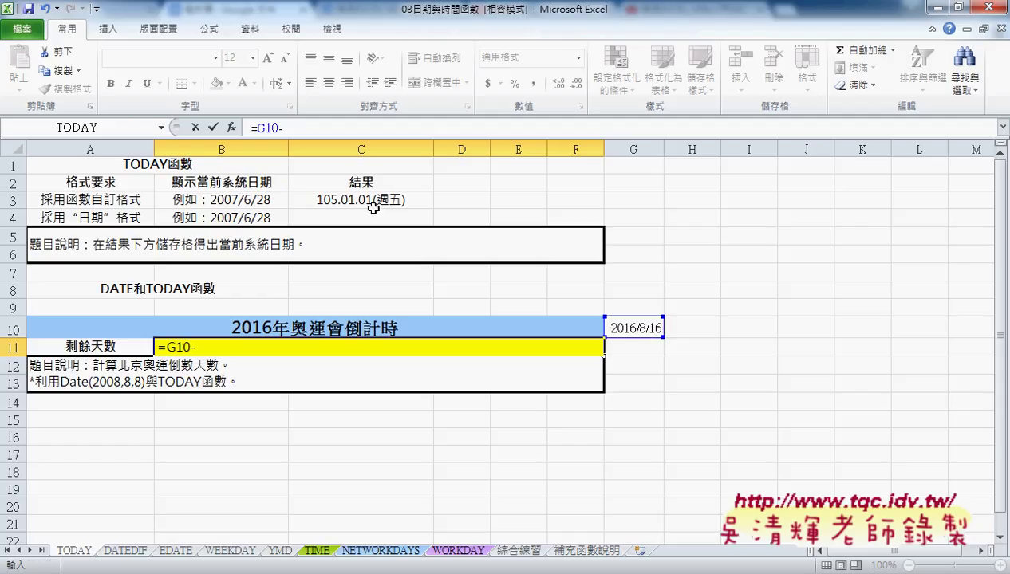
pyautogui.click(375, 206)
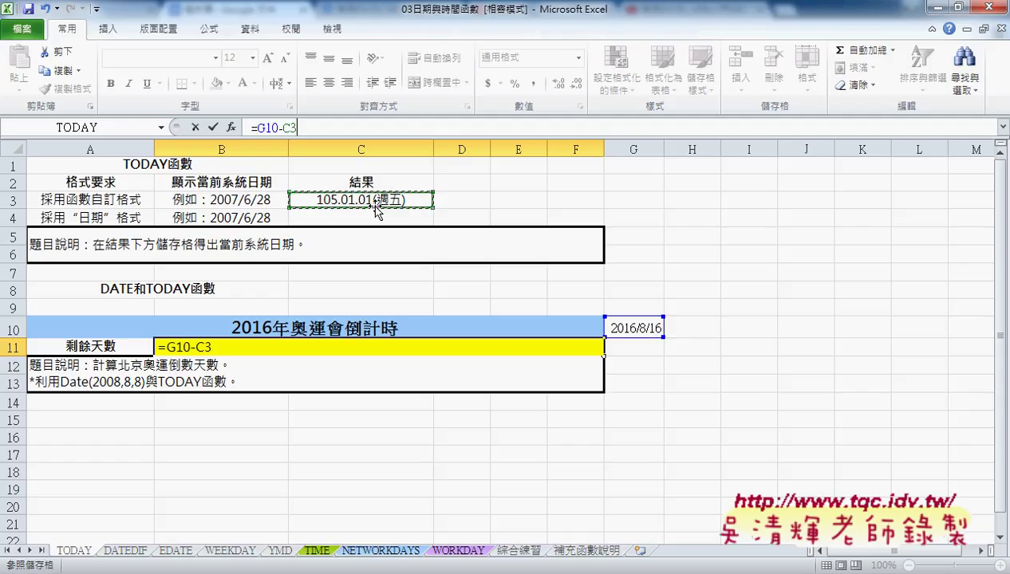
pyautogui.click(213, 127)
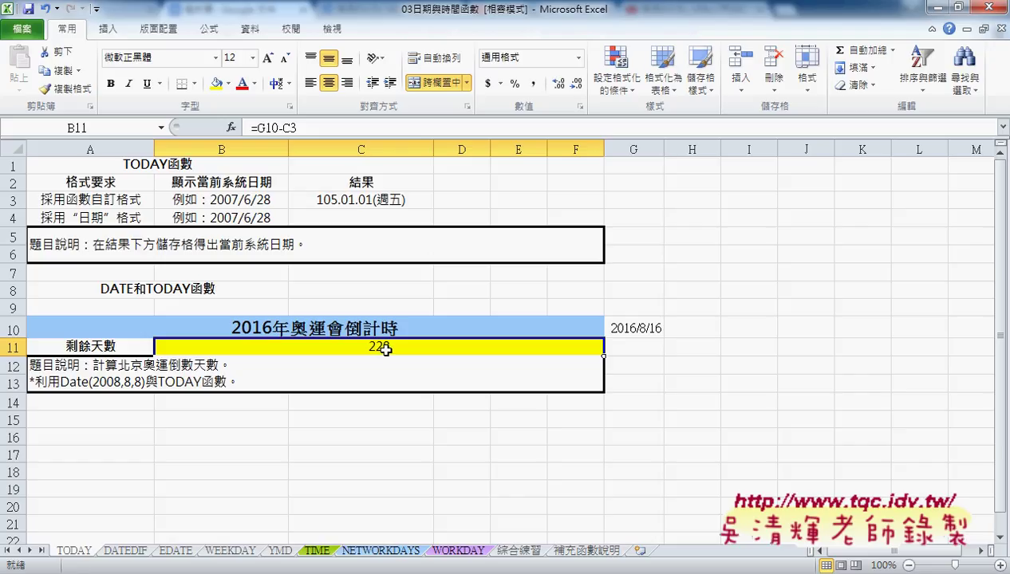
# - Try a Date format on B11, then switch it back to General so it shows 228
pyautogui.rightClick(386, 350)
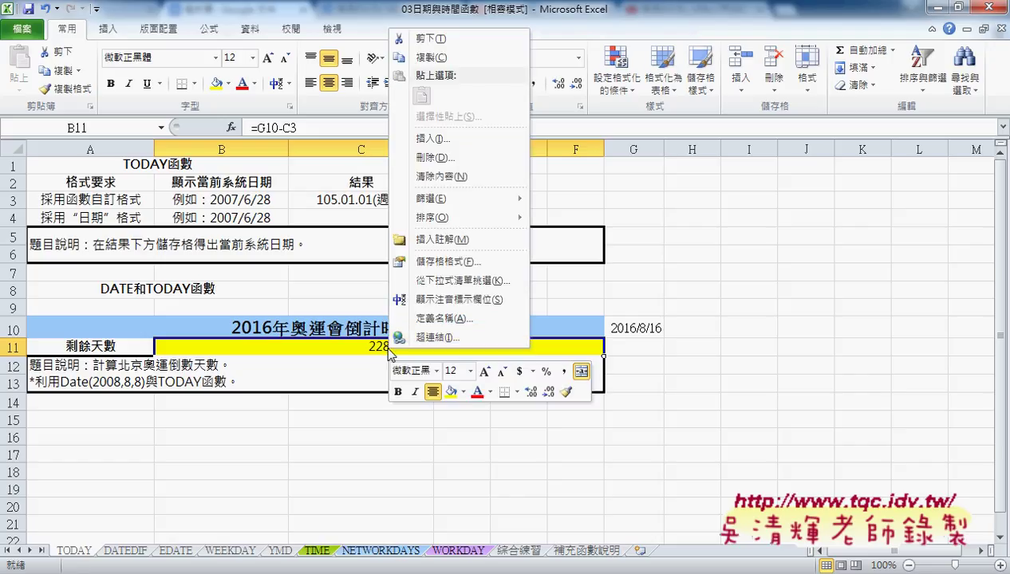
pyautogui.click(451, 260)
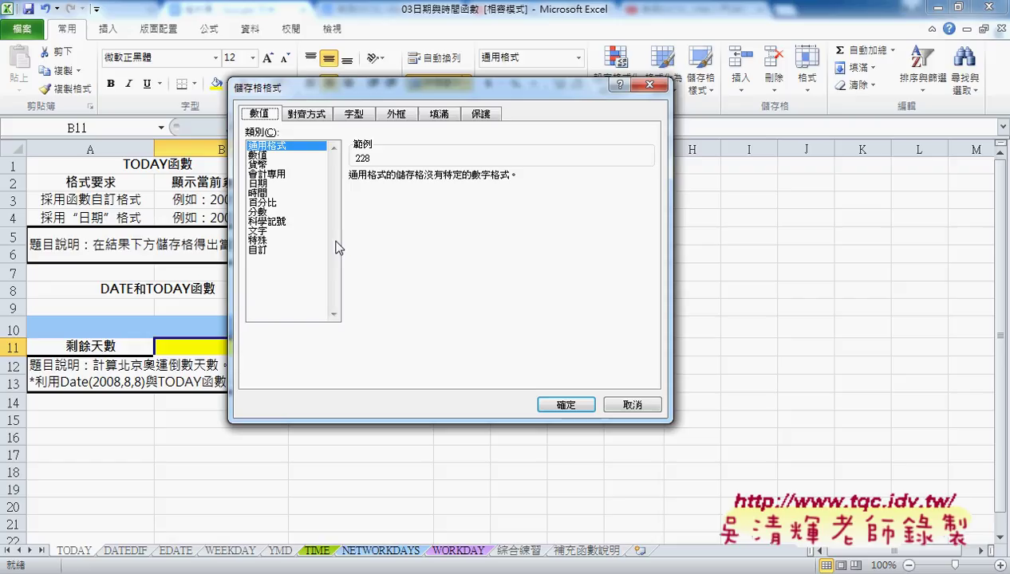
pyautogui.click(265, 194)
pyautogui.press('Up')
pyautogui.click(565, 404)
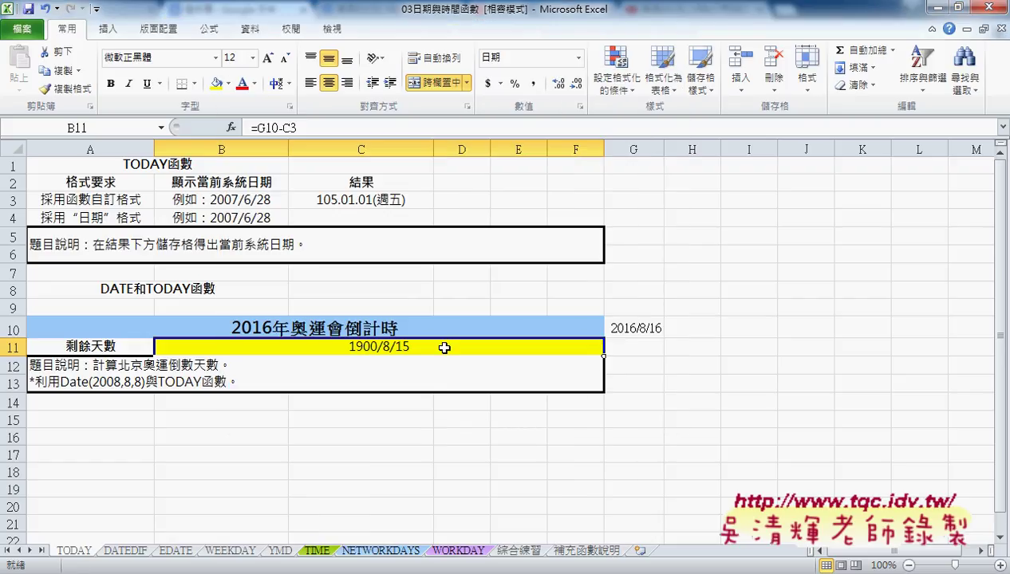
pyautogui.rightClick(403, 348)
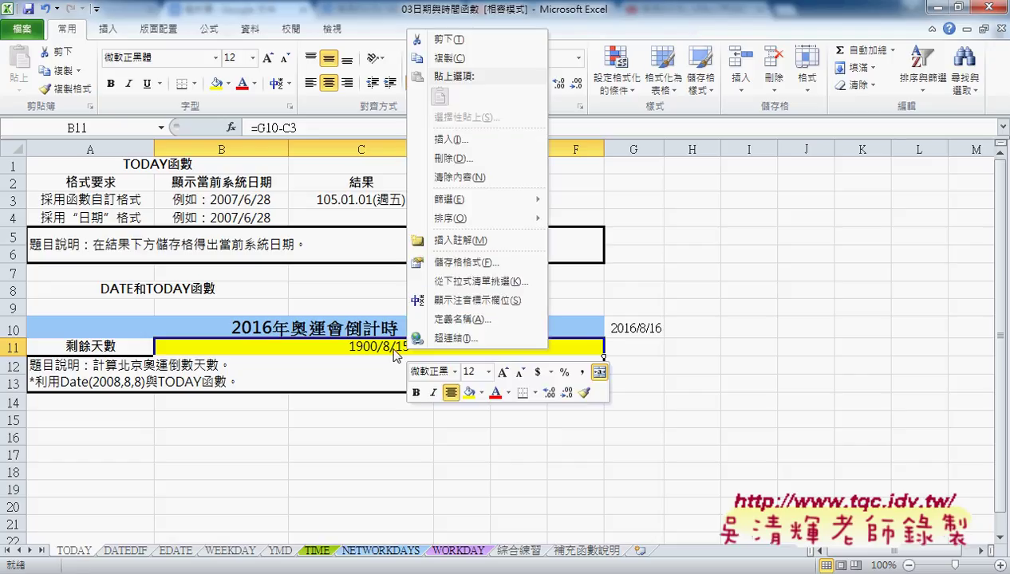
pyautogui.click(459, 264)
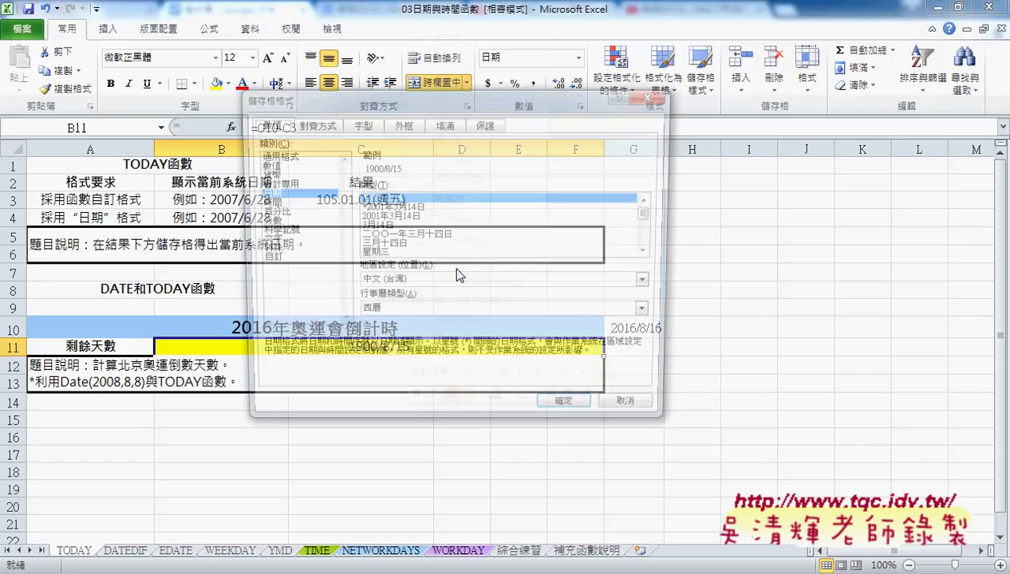
pyautogui.click(292, 155)
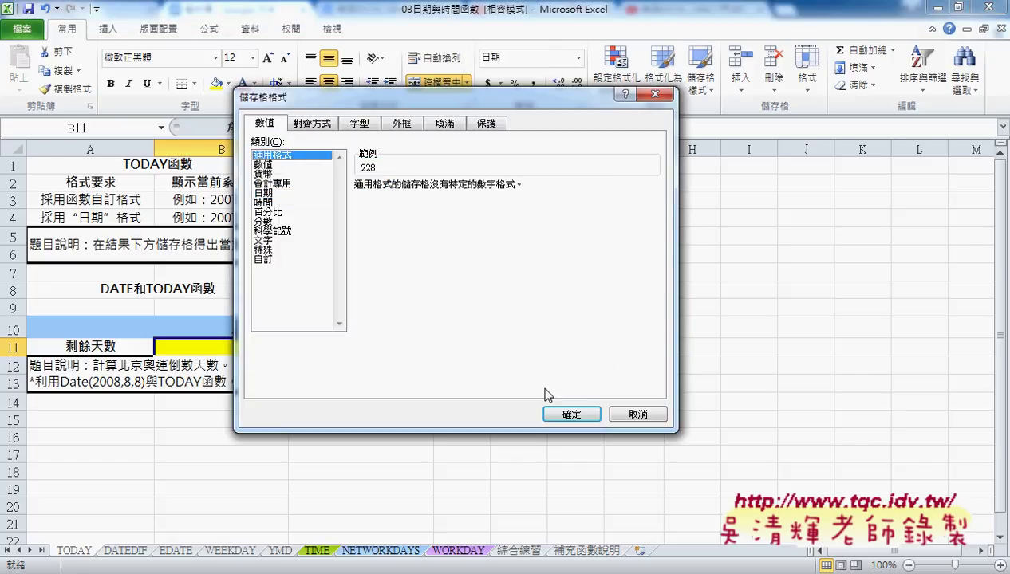
pyautogui.click(568, 413)
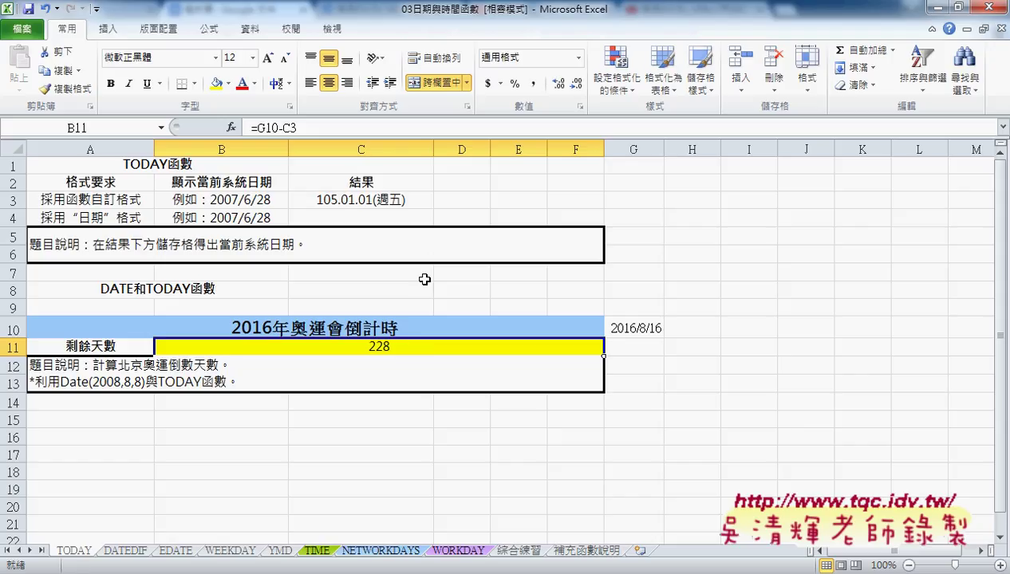
pyautogui.click(126, 550)
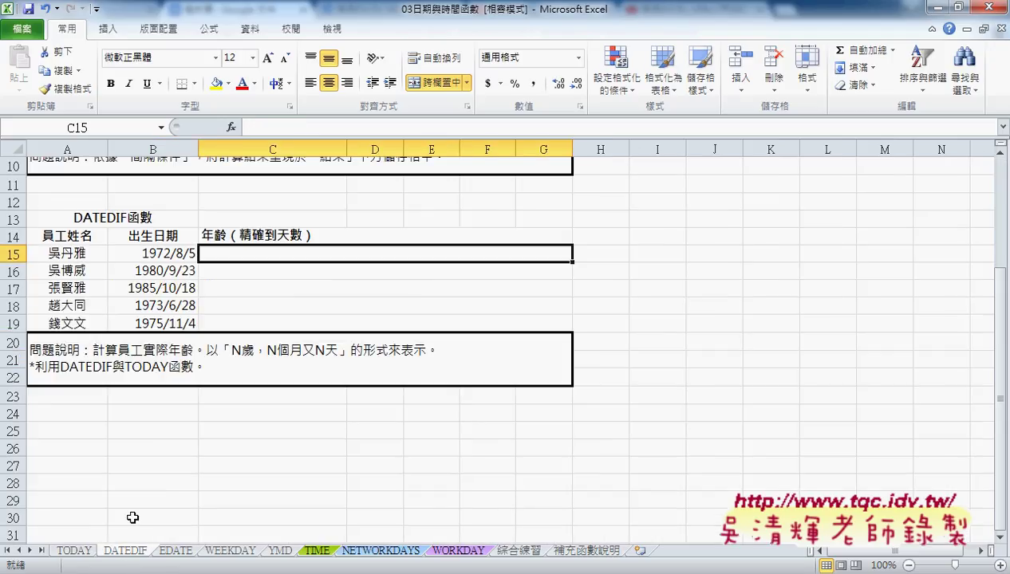
pyautogui.click(77, 550)
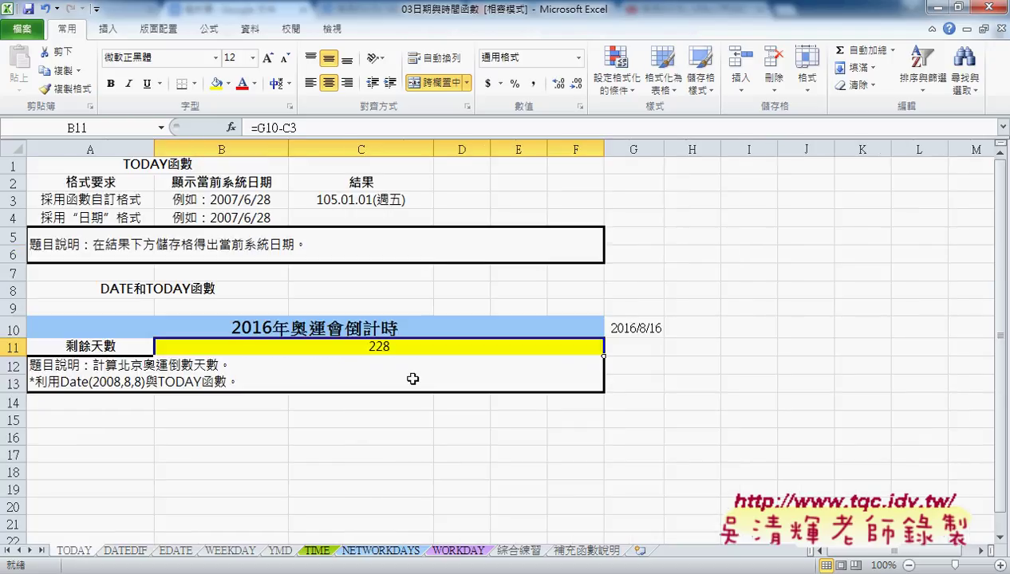
pyautogui.click(375, 199)
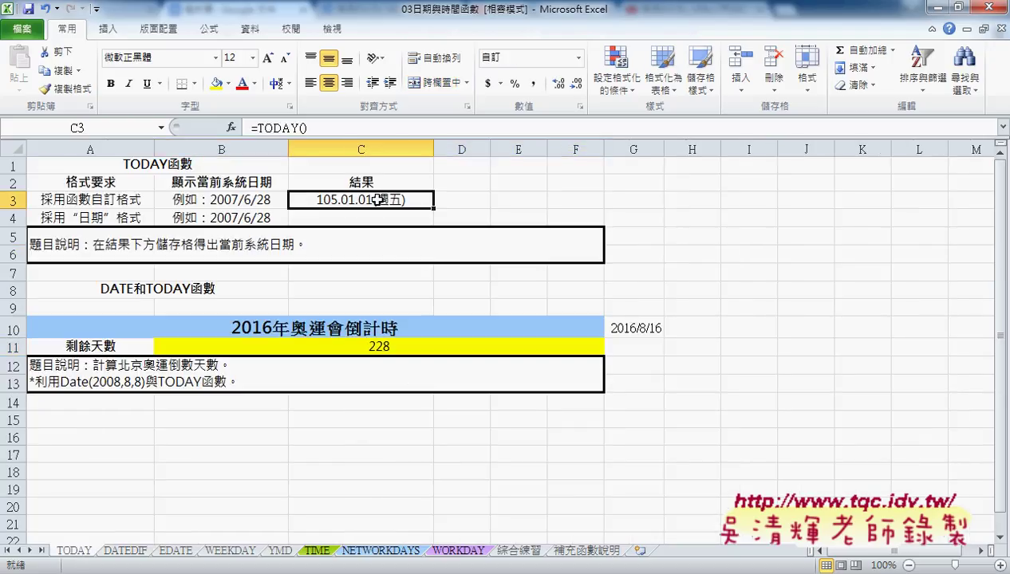